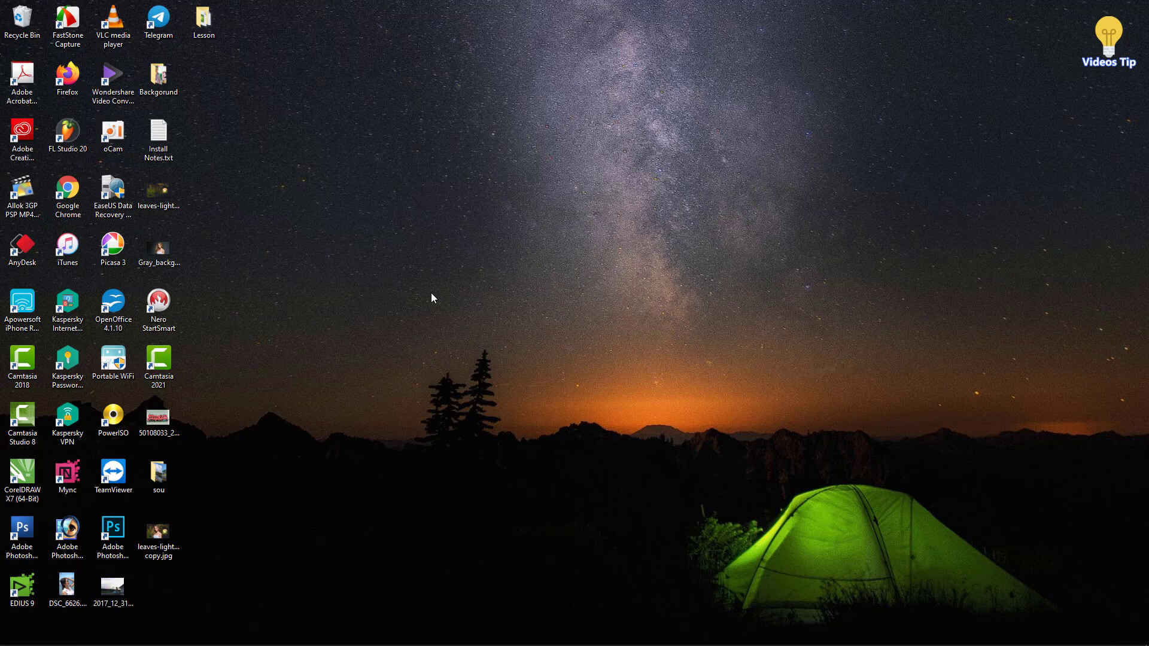
Start Adobe Photoshop CS3 and open the photo DSC_6626.JPG from the Desktop
mouse_move(10, 644)
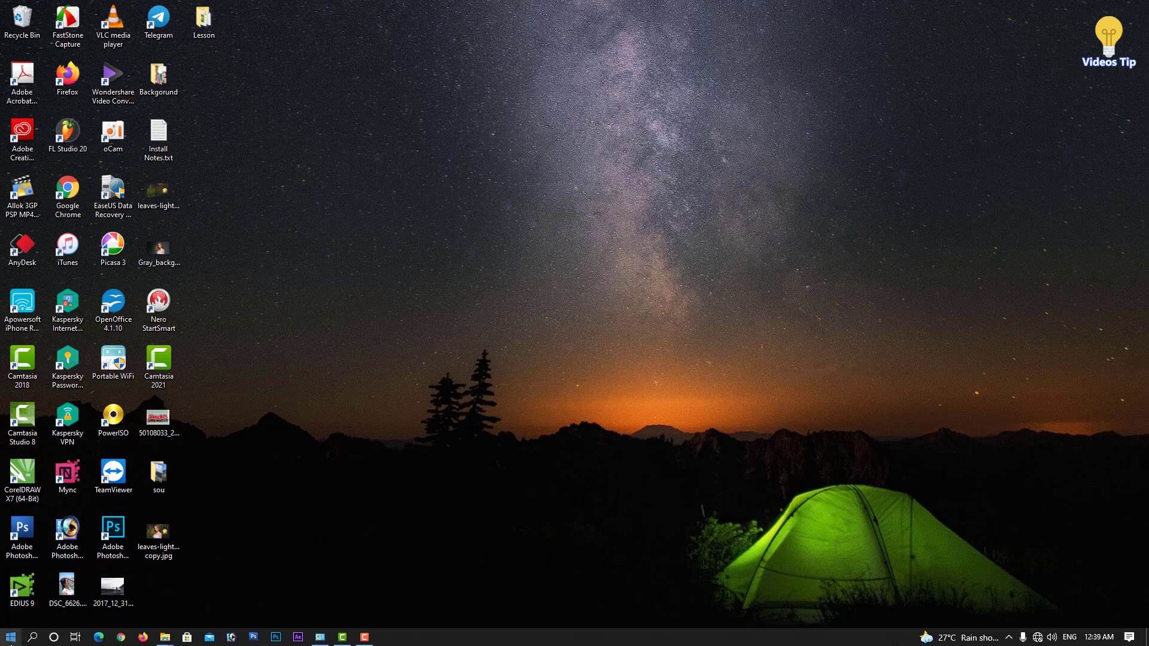
double_click(126, 519)
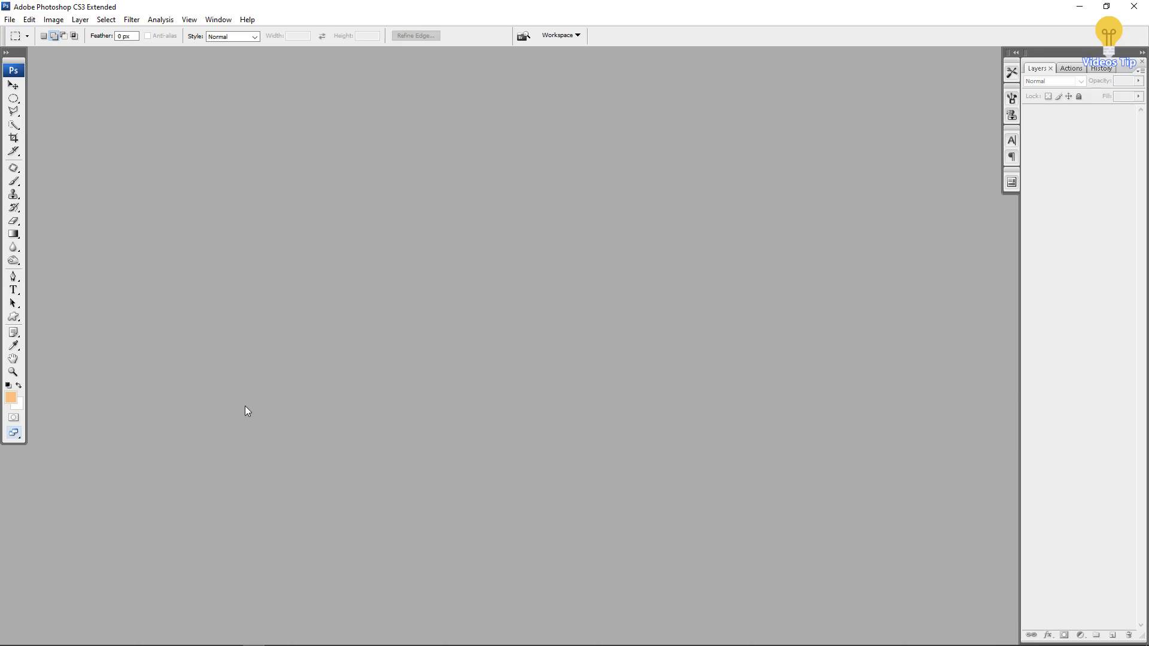
left_click(10, 20)
left_click(30, 45)
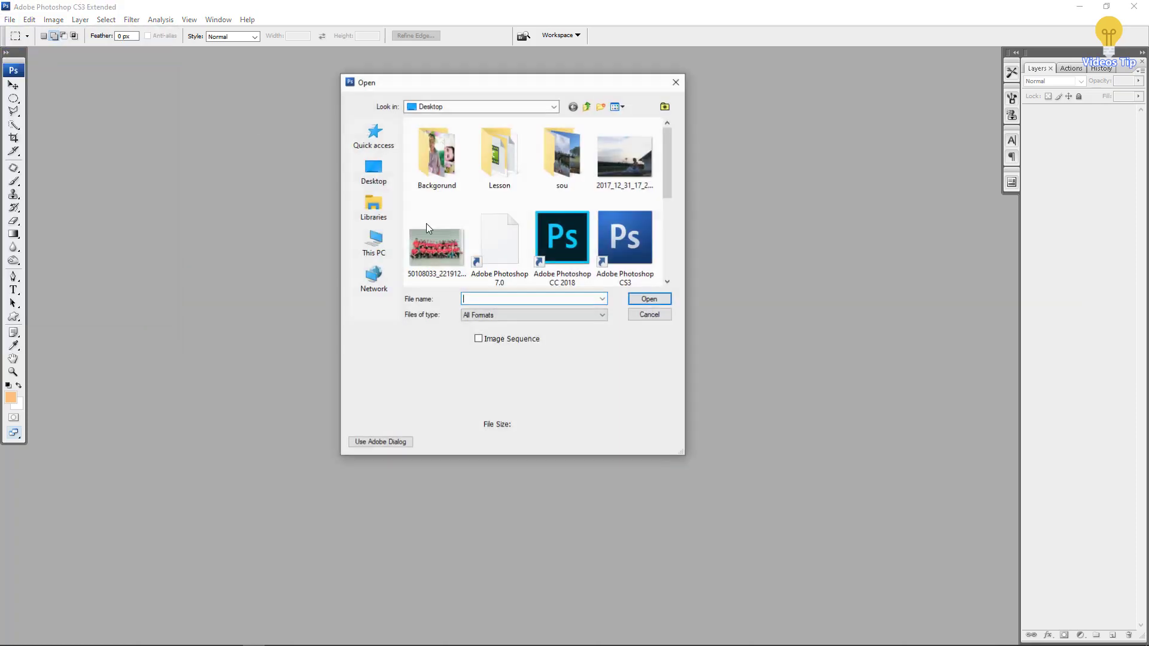
scroll(530, 206, "down", 5)
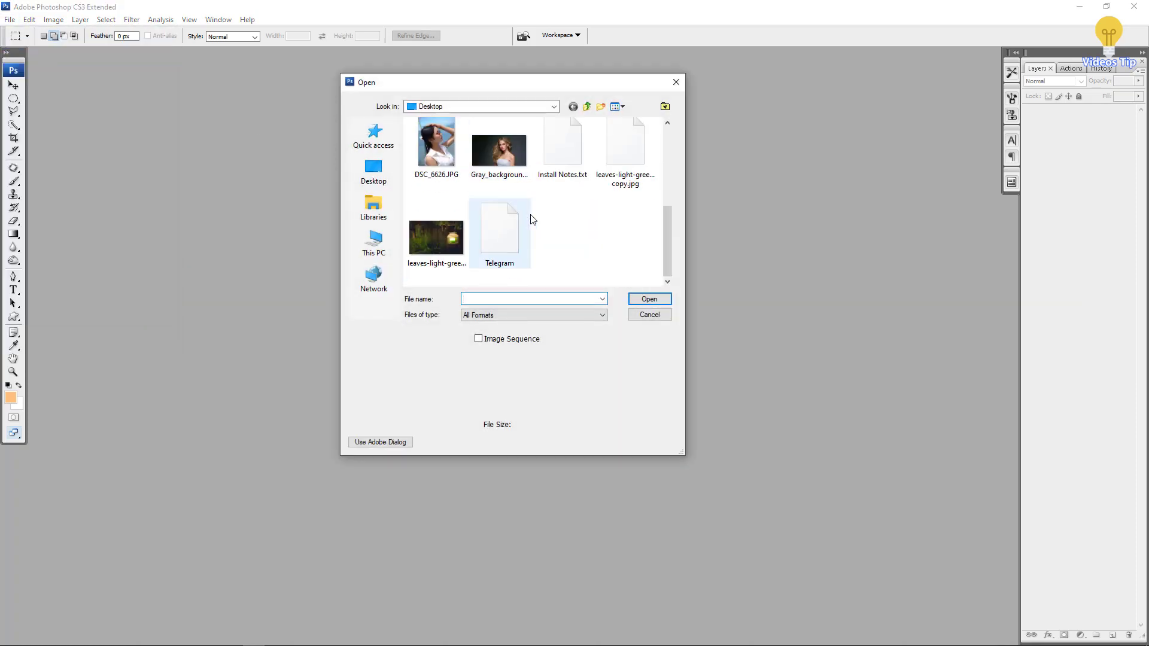
left_click(444, 156)
left_click(649, 299)
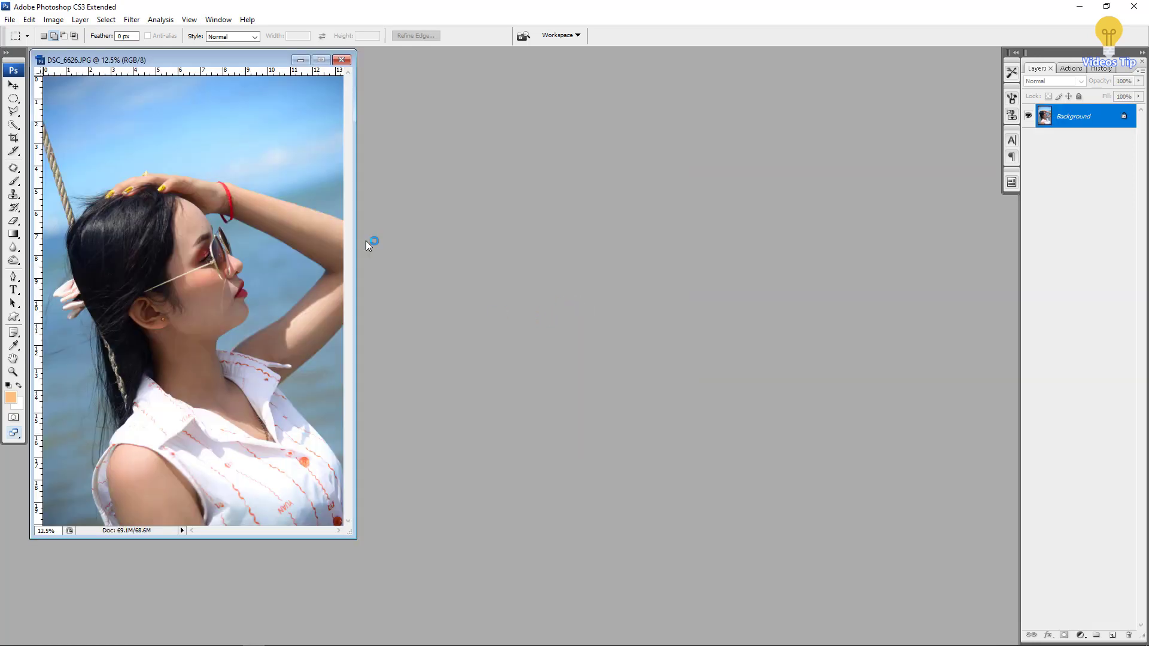
Maximise the photo's window and inspect the portrait close up and as a whole
left_click(321, 59)
scroll(496, 320, "up", 2)
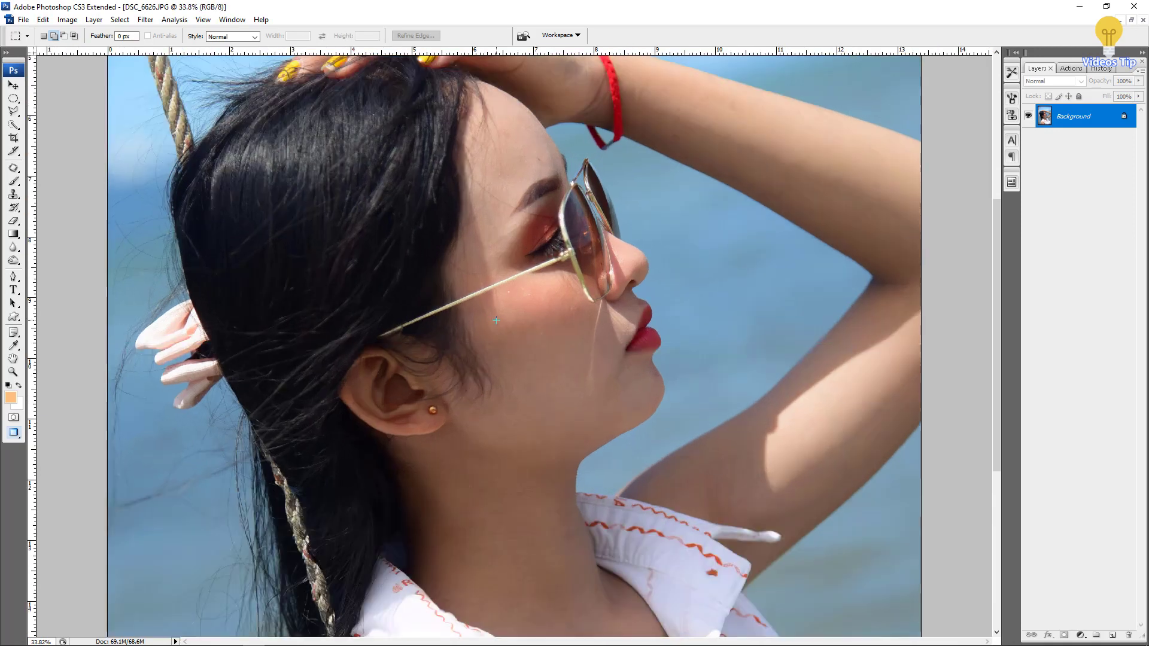
scroll(423, 307, "down", 3)
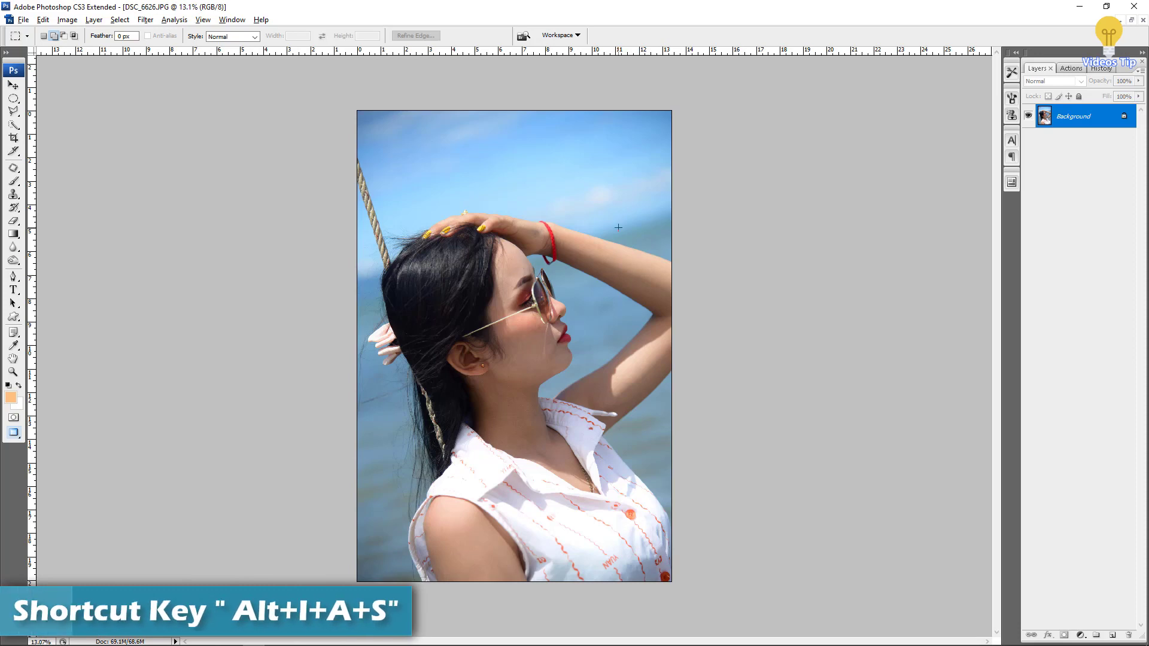
Apply a Selective Color adjustment that sets Cyan to +100% in the Cyans, comparing the photo with and without it
key("alt+i")
key("a")
key("s")
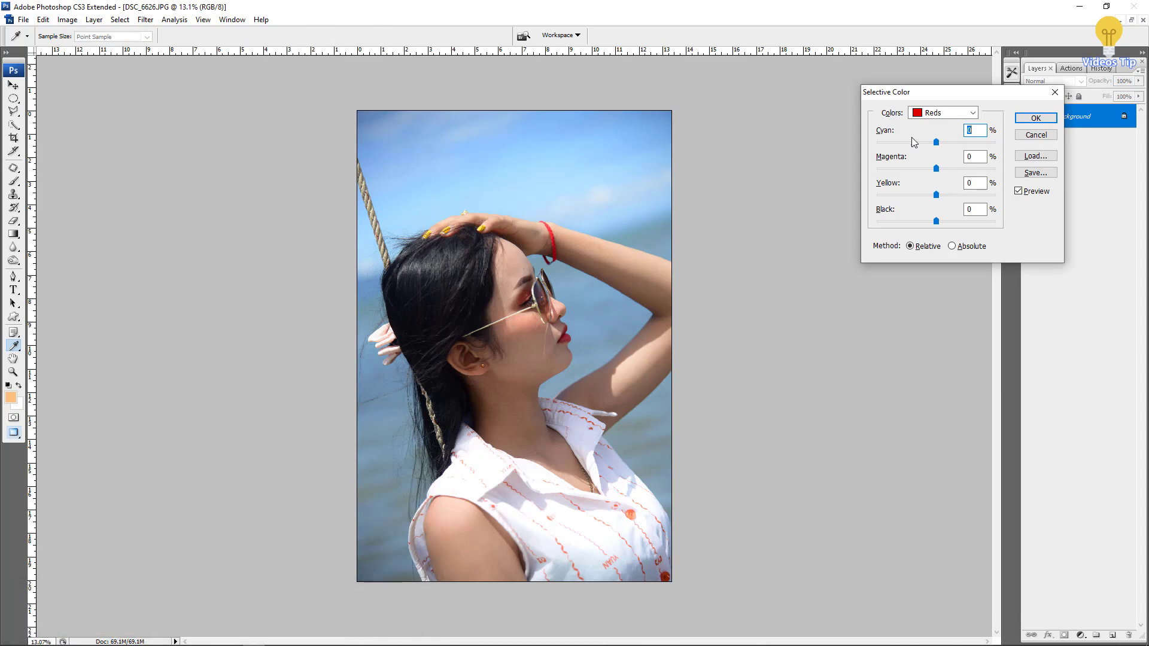
left_click(944, 113)
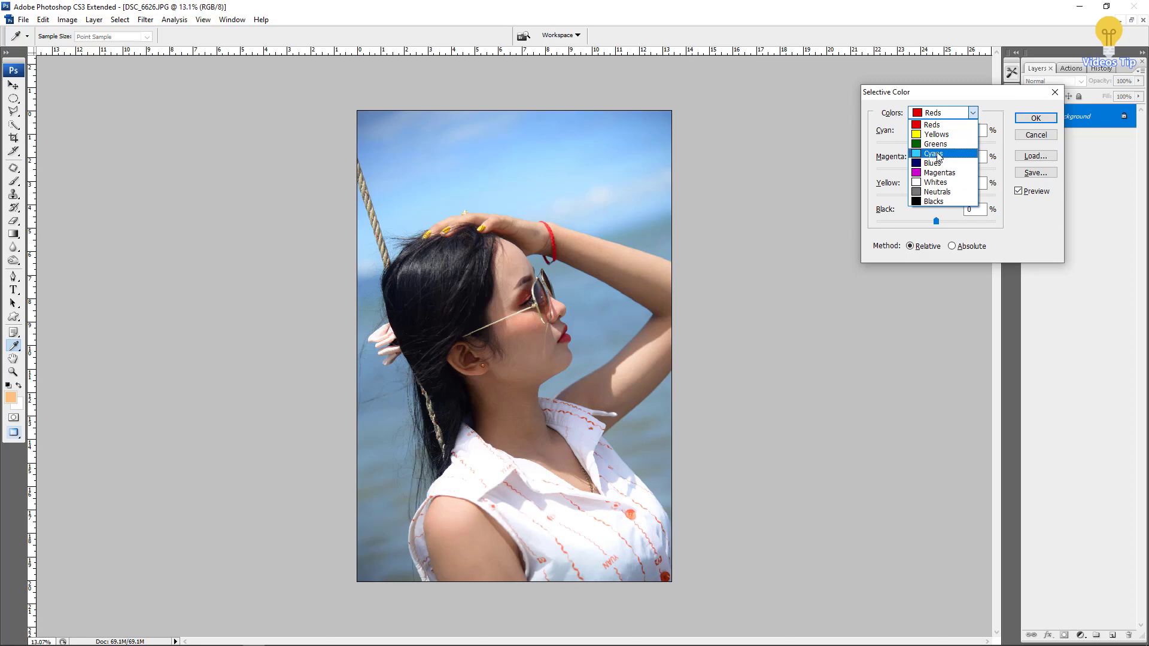
left_click(938, 155)
left_click_drag(936, 143, 1012, 148)
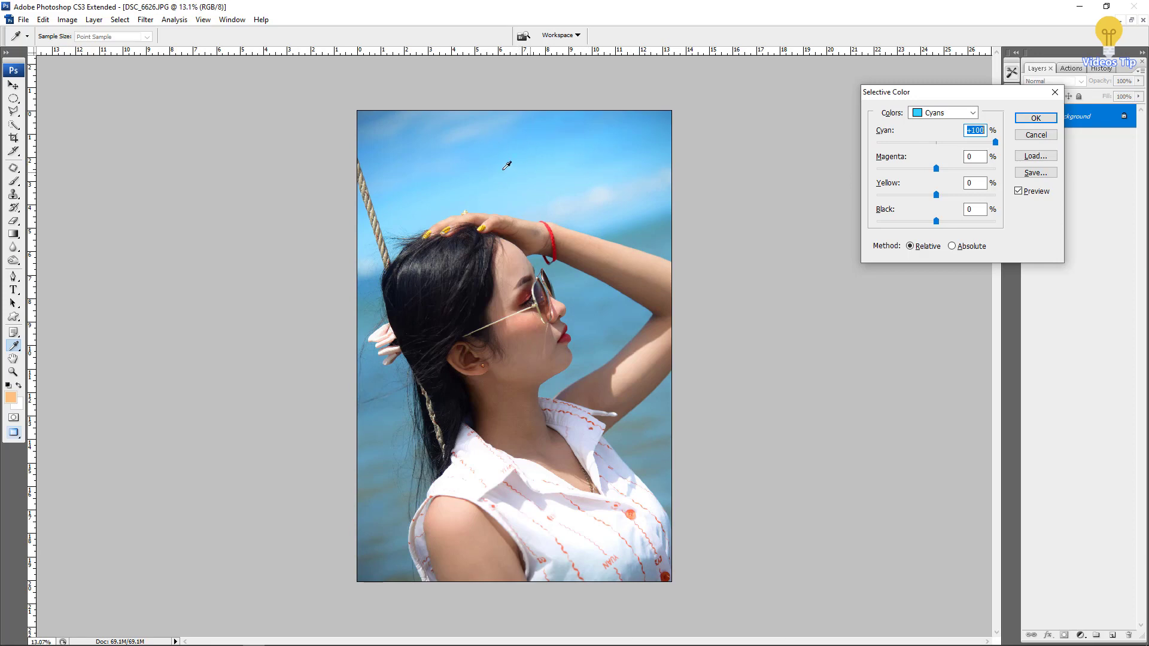
left_click(1026, 192)
left_click(1026, 192)
left_click(1041, 135)
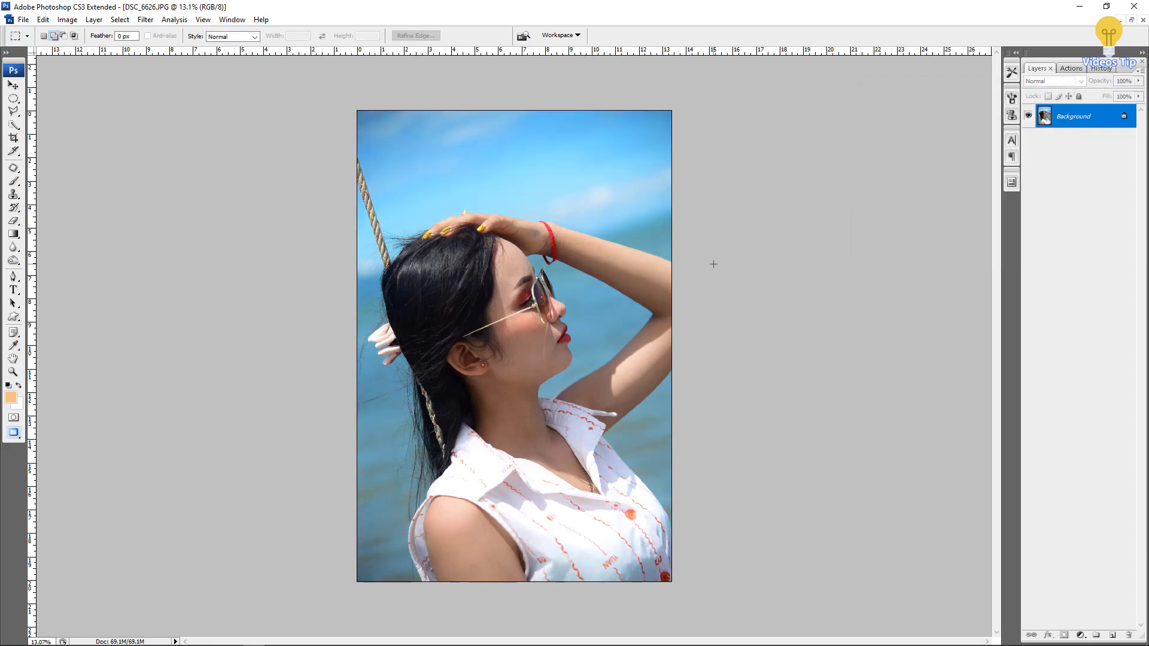
Apply a Hue/Saturation adjustment raising the saturation of the Cyans to +45, comparing the photo with and without it
key("ctrl+u")
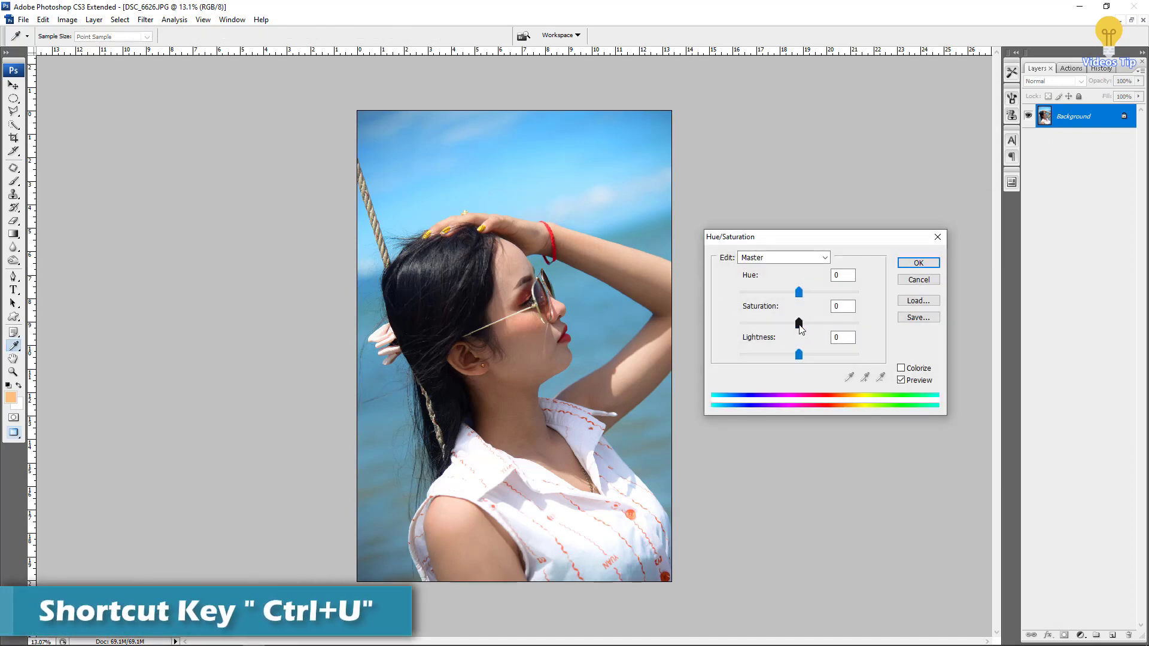
left_click(790, 258)
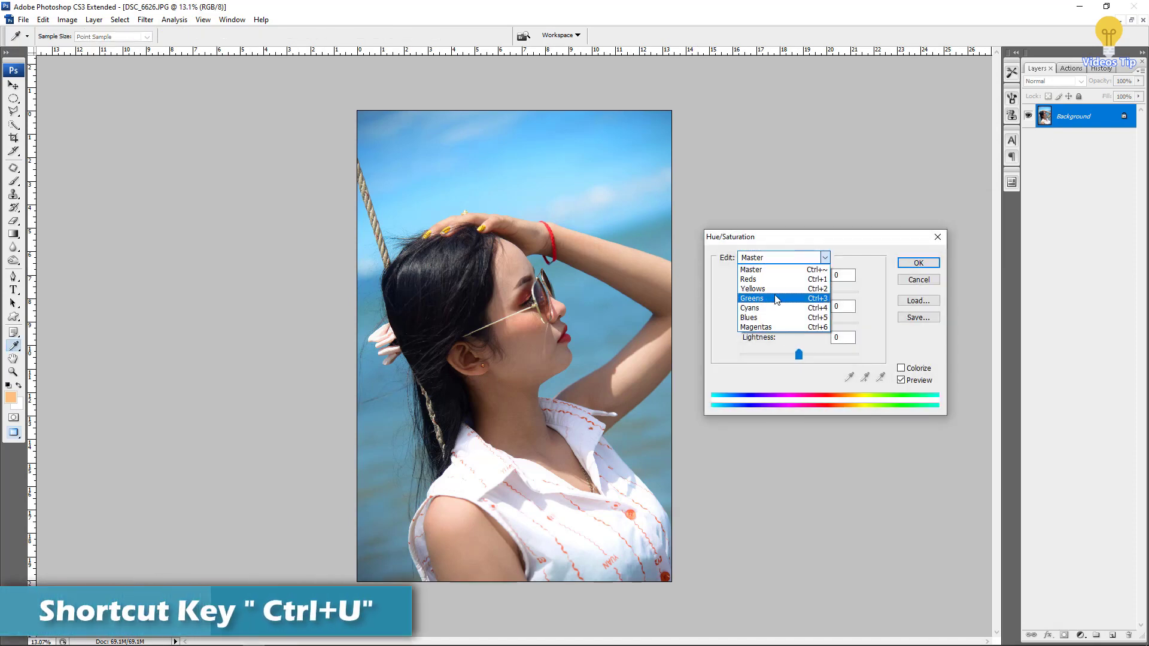
left_click(750, 307)
left_click(901, 380)
left_click(902, 381)
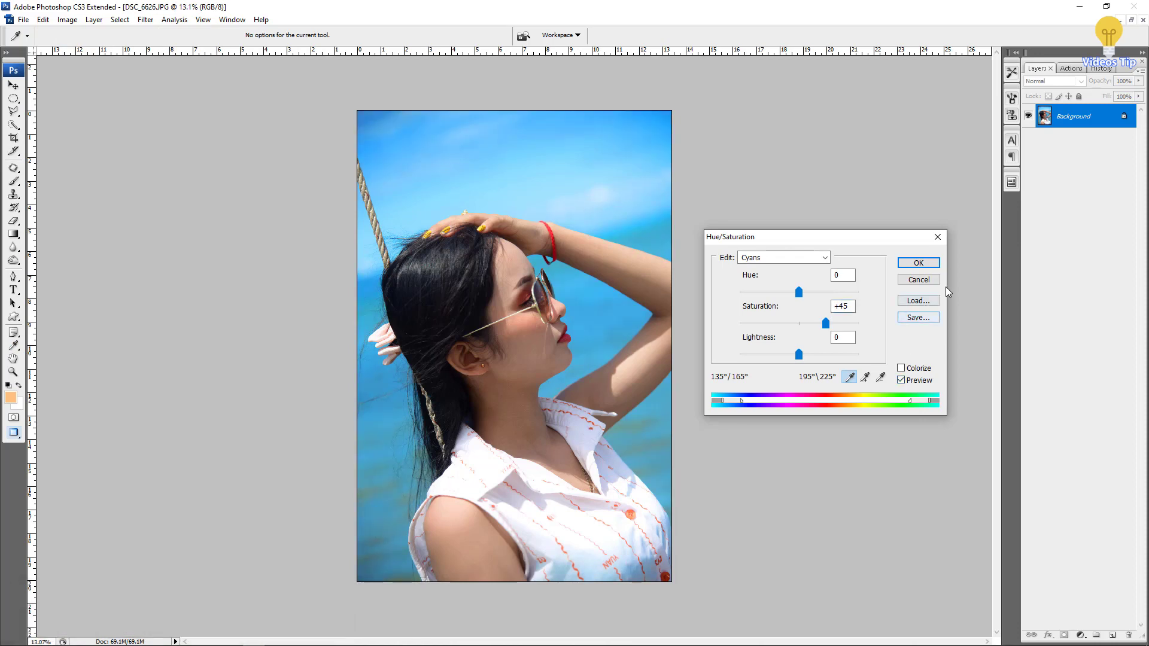
left_click(929, 263)
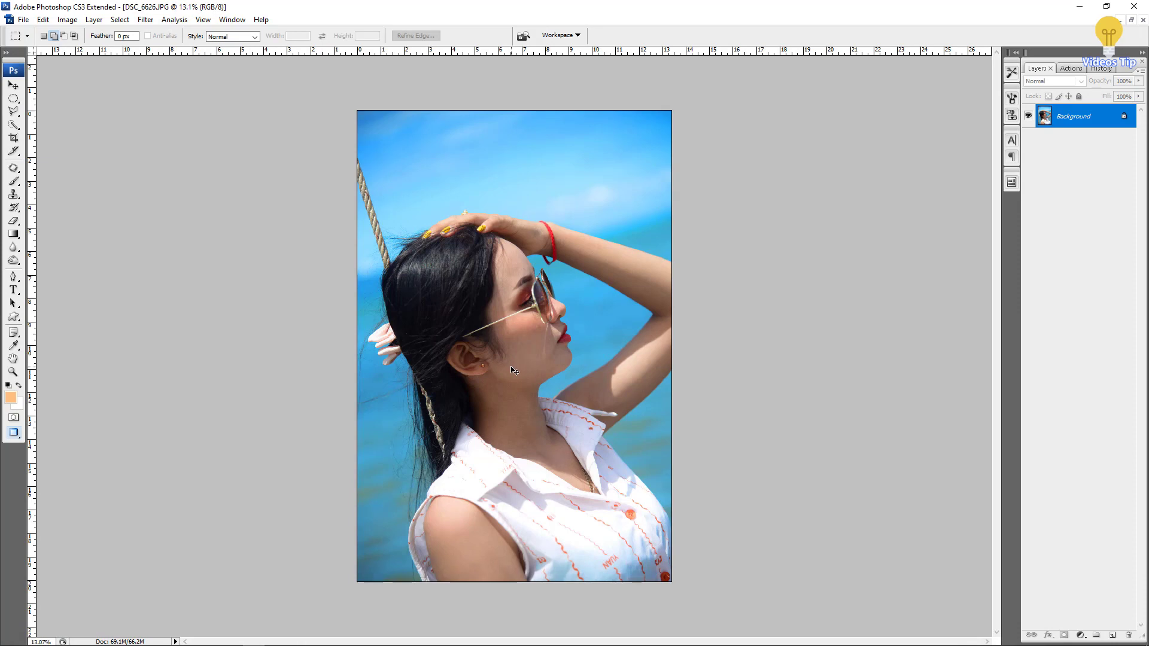
Brighten the photo with an RGB Curves point at input 185 and output 195, checking the before and after
key("ctrl+m")
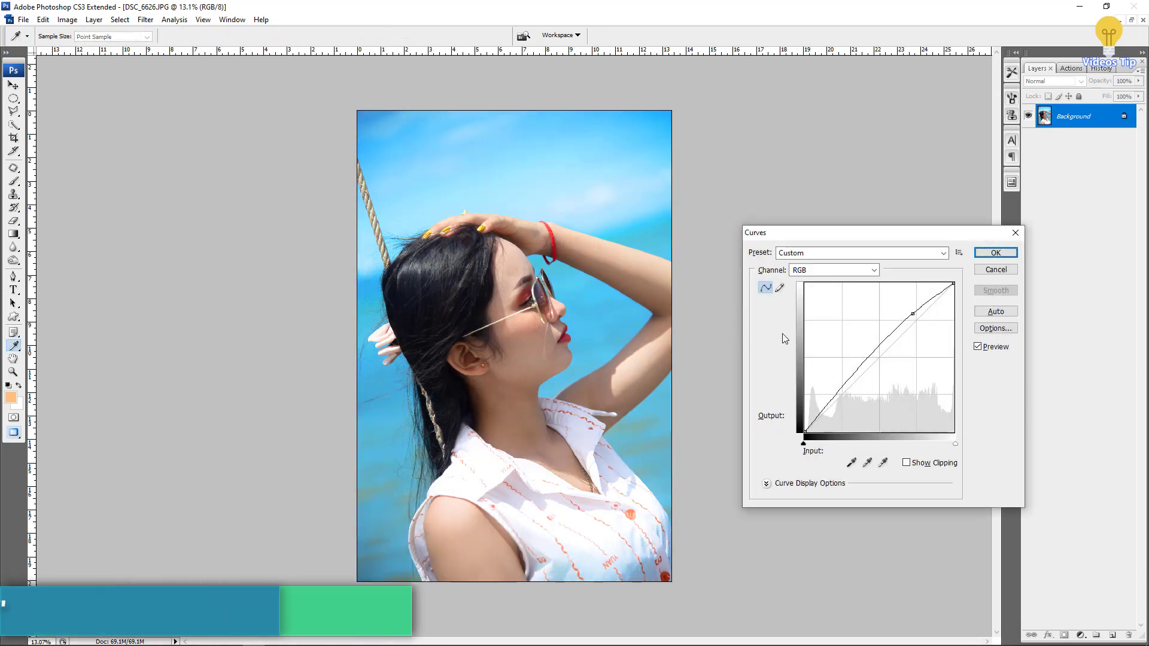
left_click(913, 314)
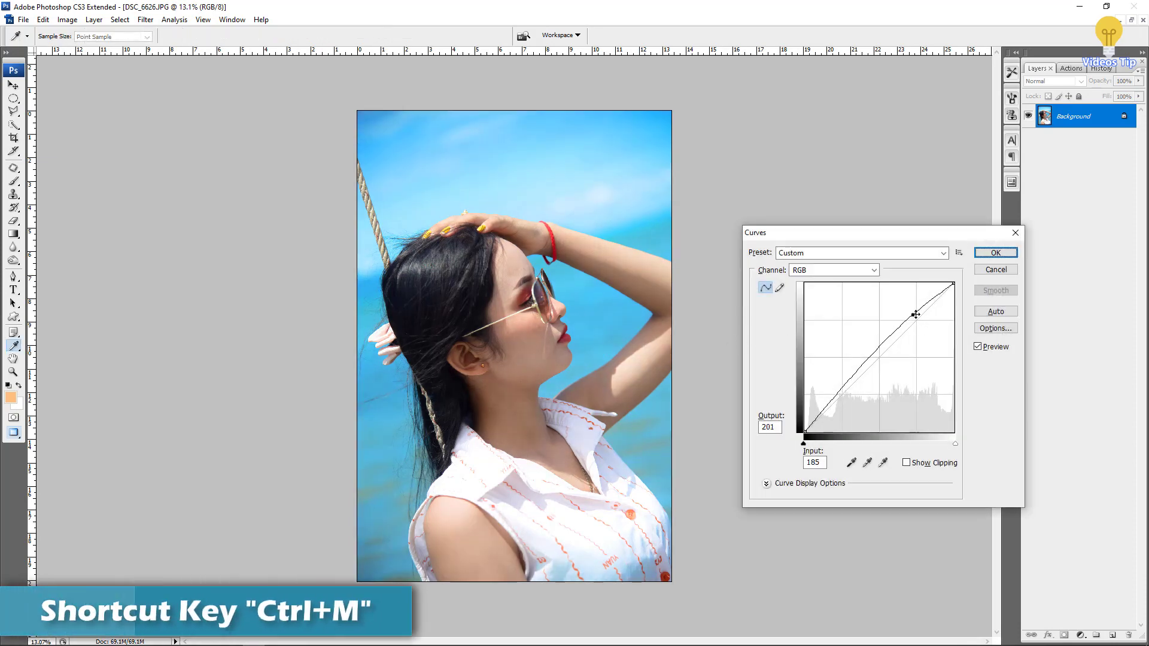
key("Down")
key("Down")
key("Down")
key("Down")
left_click(985, 348)
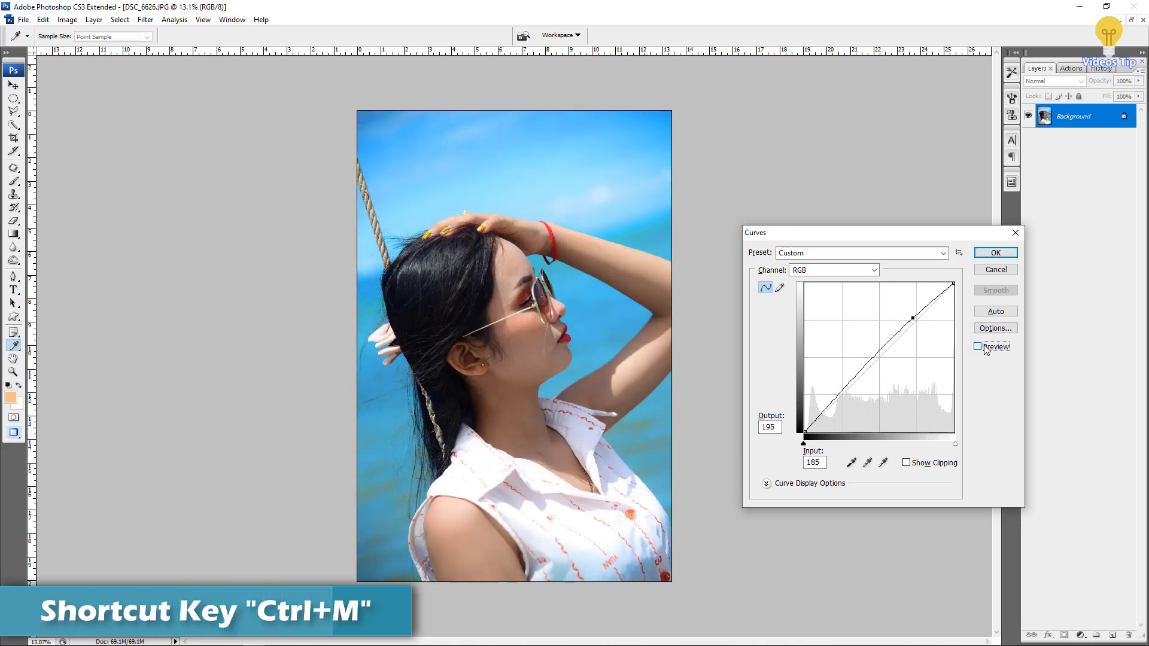
left_click(985, 348)
key("Return")
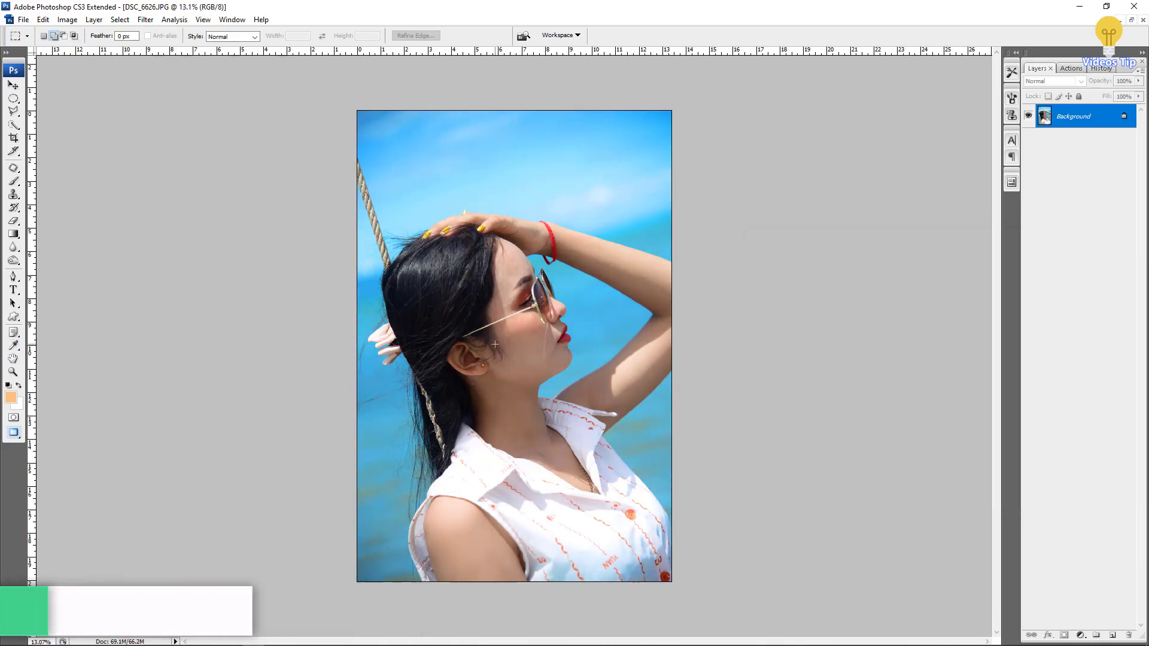
Adjust the RGB Levels to a black input of 23 and a midtone of 1.08, checking the before and after
key("ctrl+l")
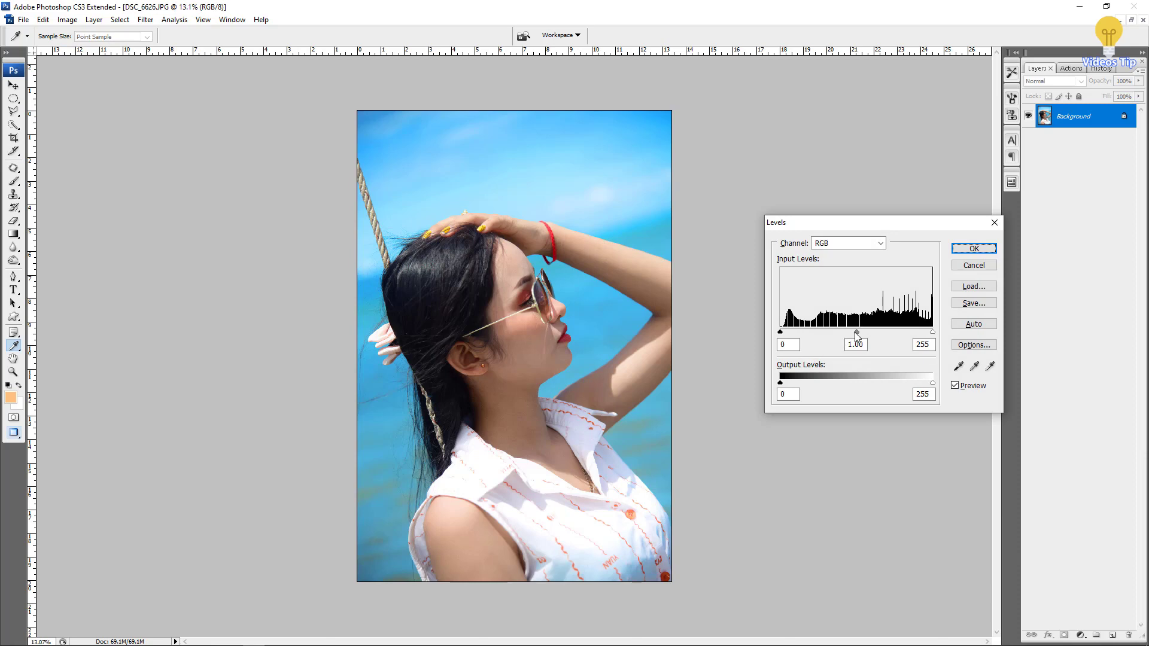
left_click_drag(859, 335, 852, 337)
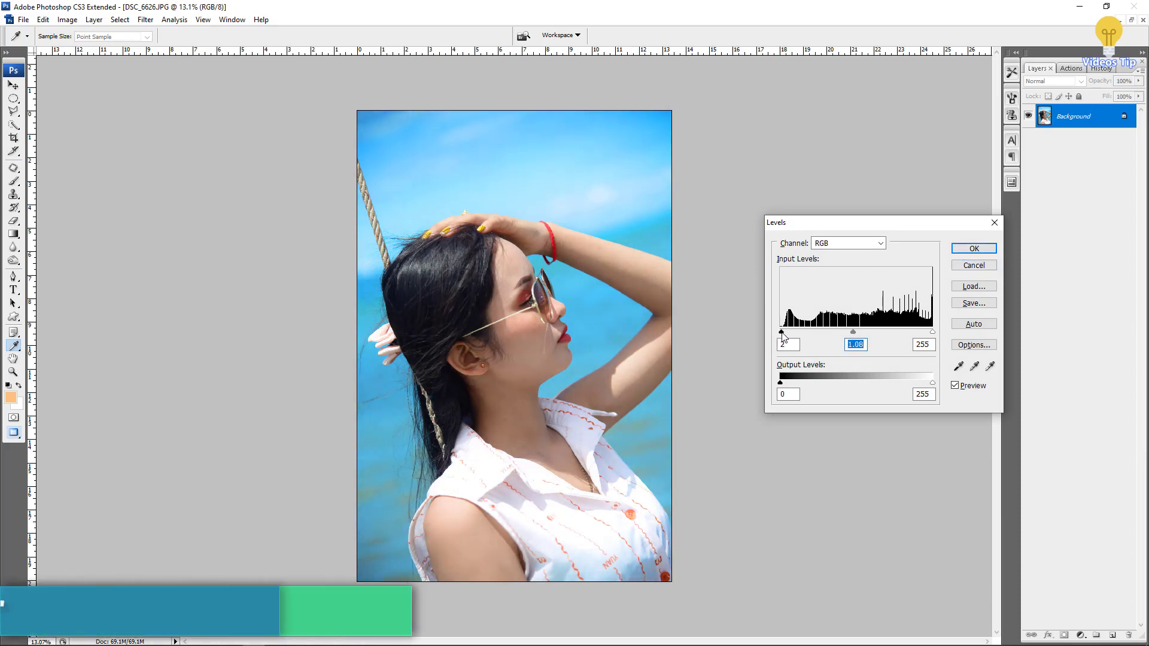
left_click_drag(782, 333, 795, 334)
left_click(960, 387)
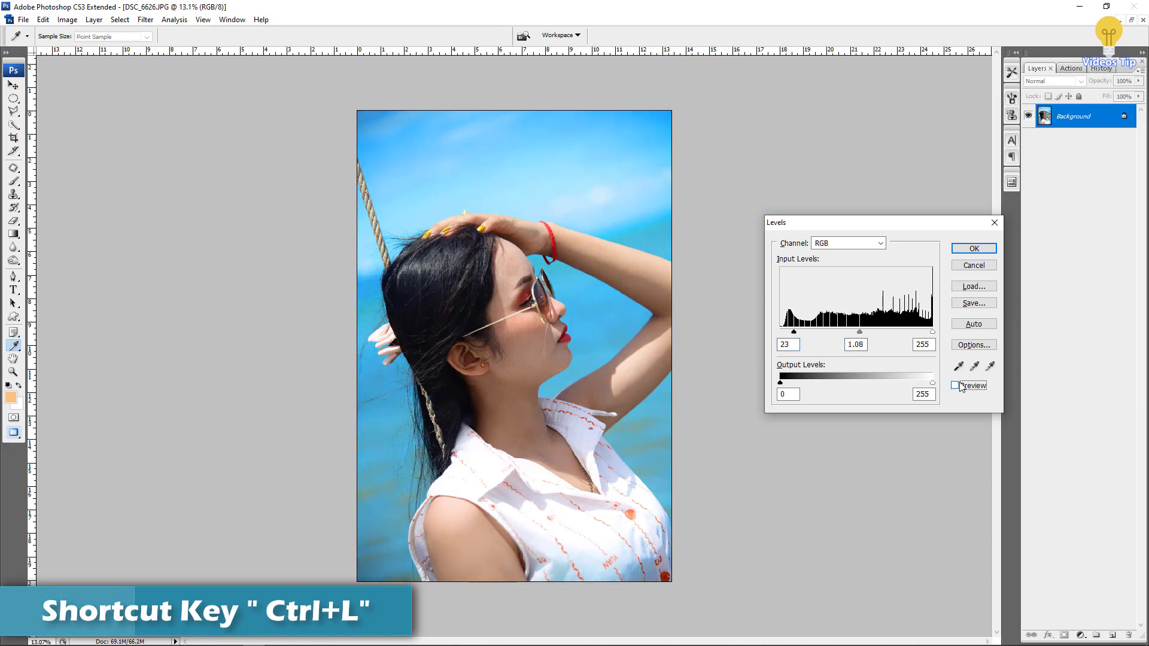
left_click(960, 387)
left_click(973, 249)
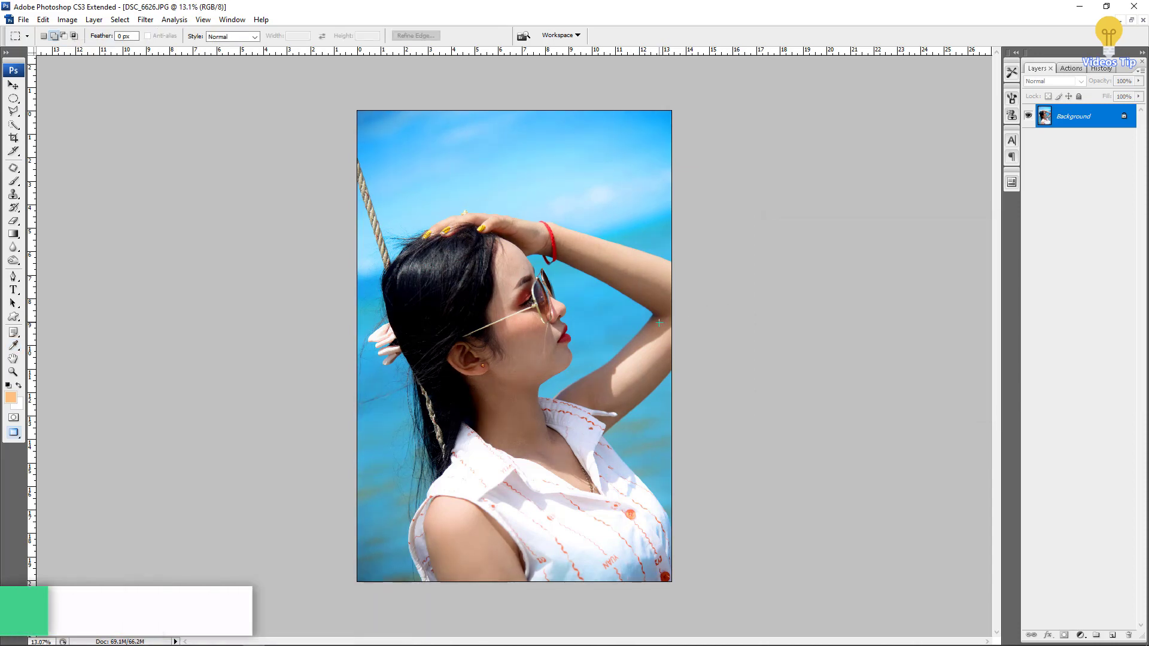
Make a circular selection around the woman's face and feather it by 10 pixels
key("shift+m")
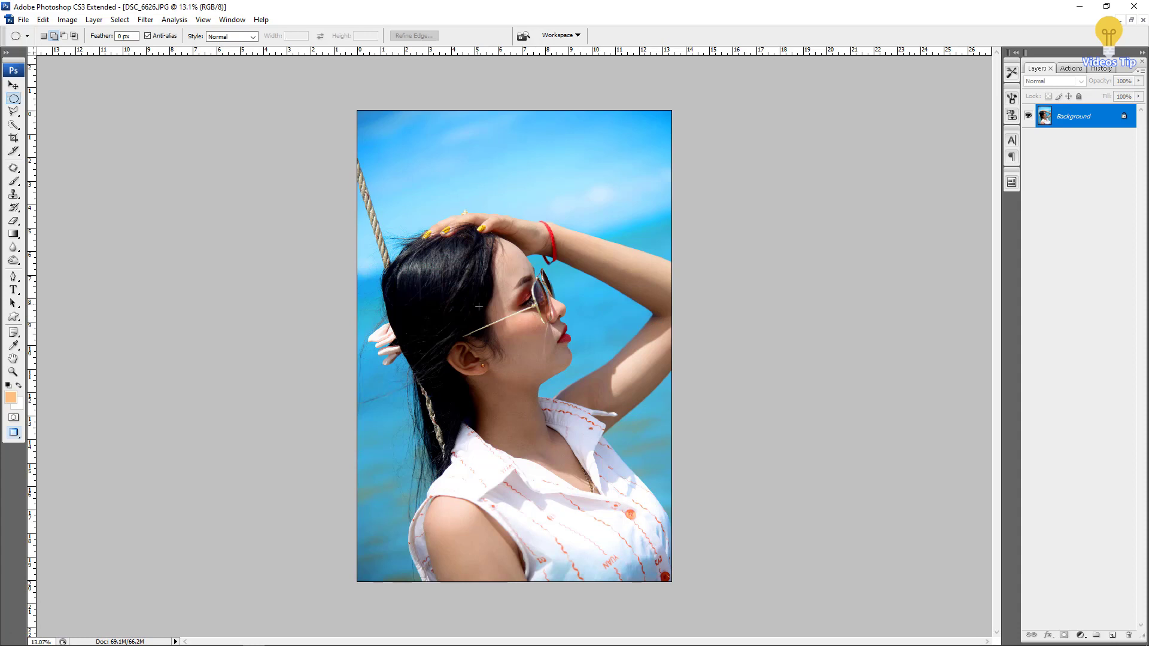
left_click_drag(597, 422, 597, 422)
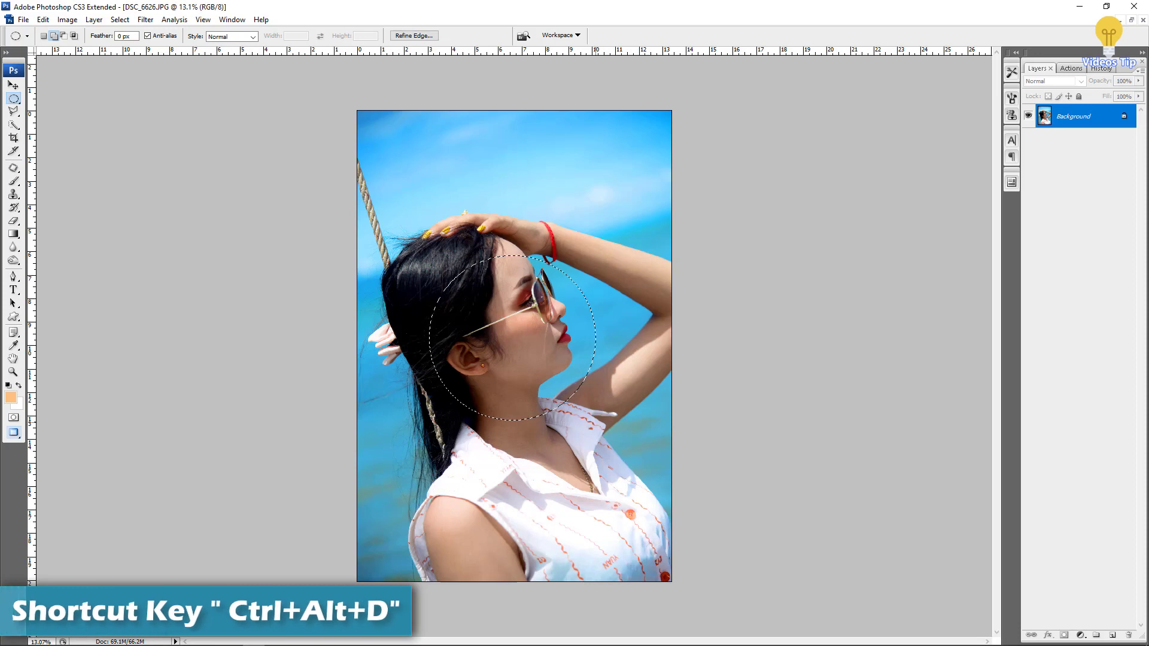
key("ctrl+alt+d")
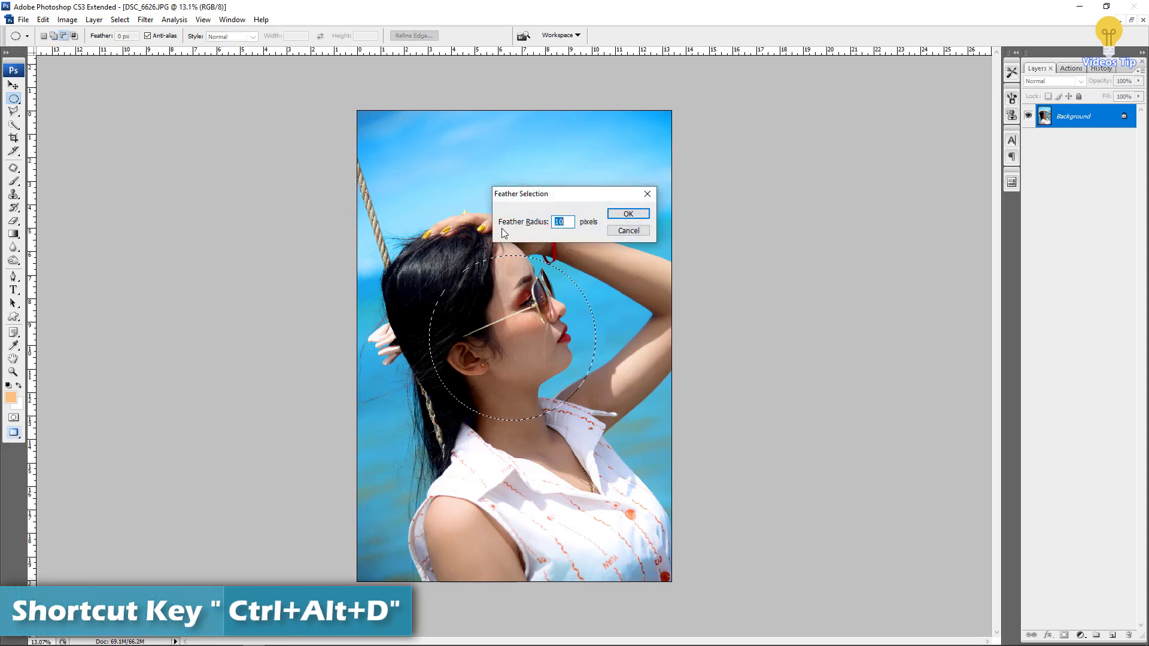
left_click(628, 214)
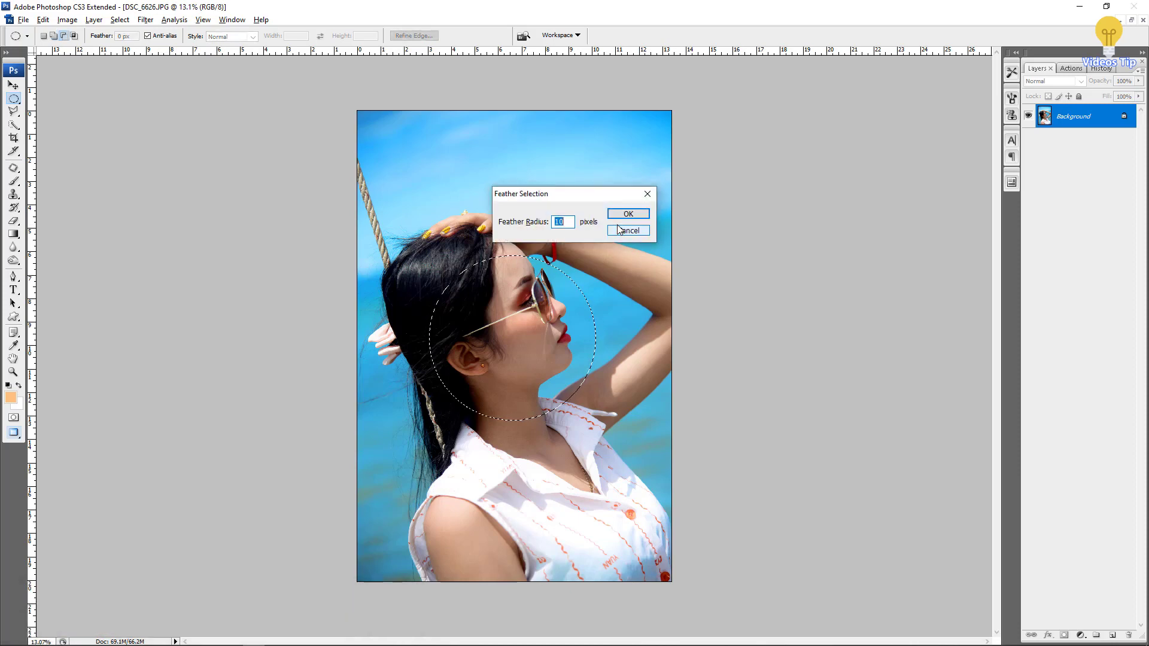
left_click(617, 215)
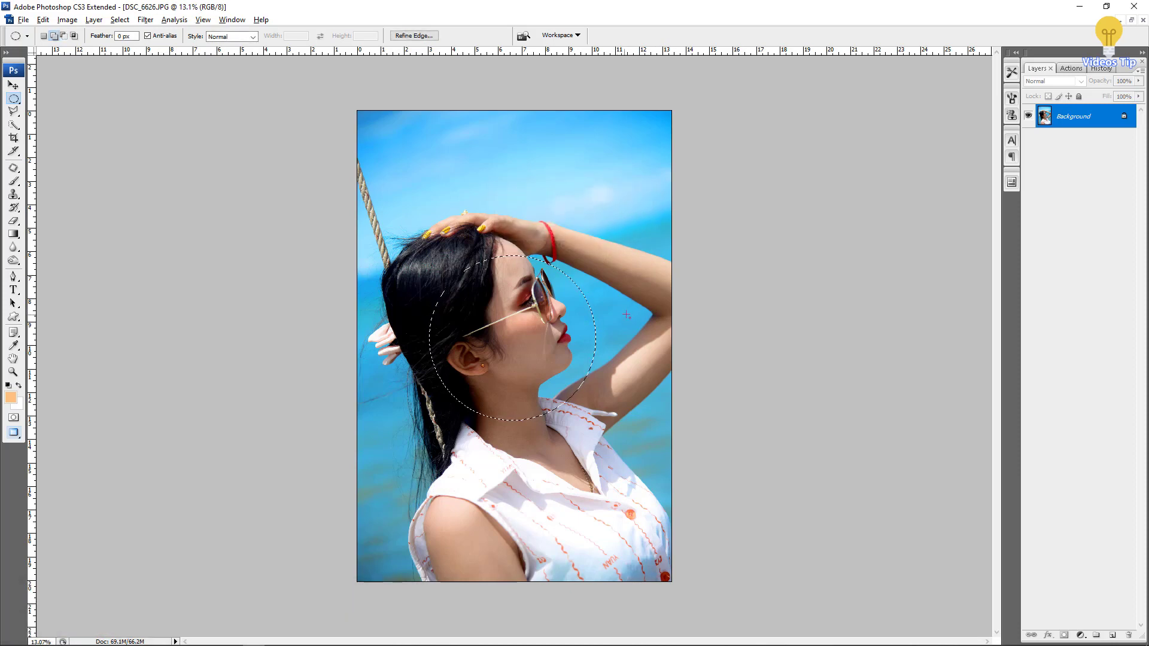
Apply Color Balance to the selected face area, shifting the midtones toward red by +28
key("ctrl+b")
left_click_drag(844, 272, 848, 274)
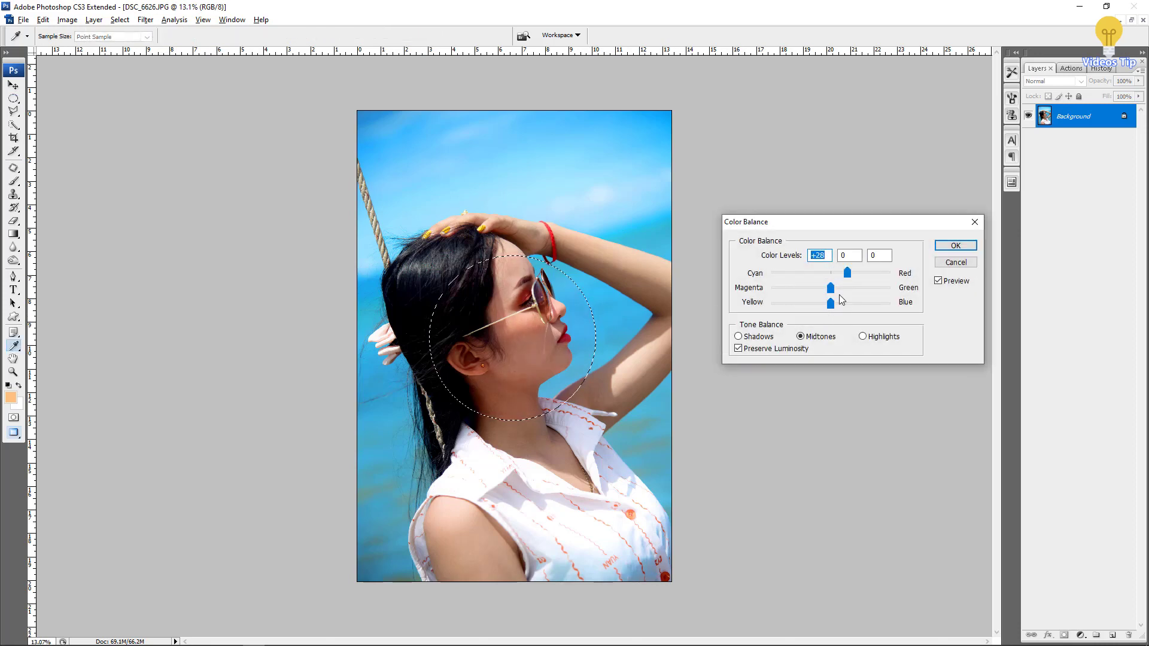
left_click(956, 245)
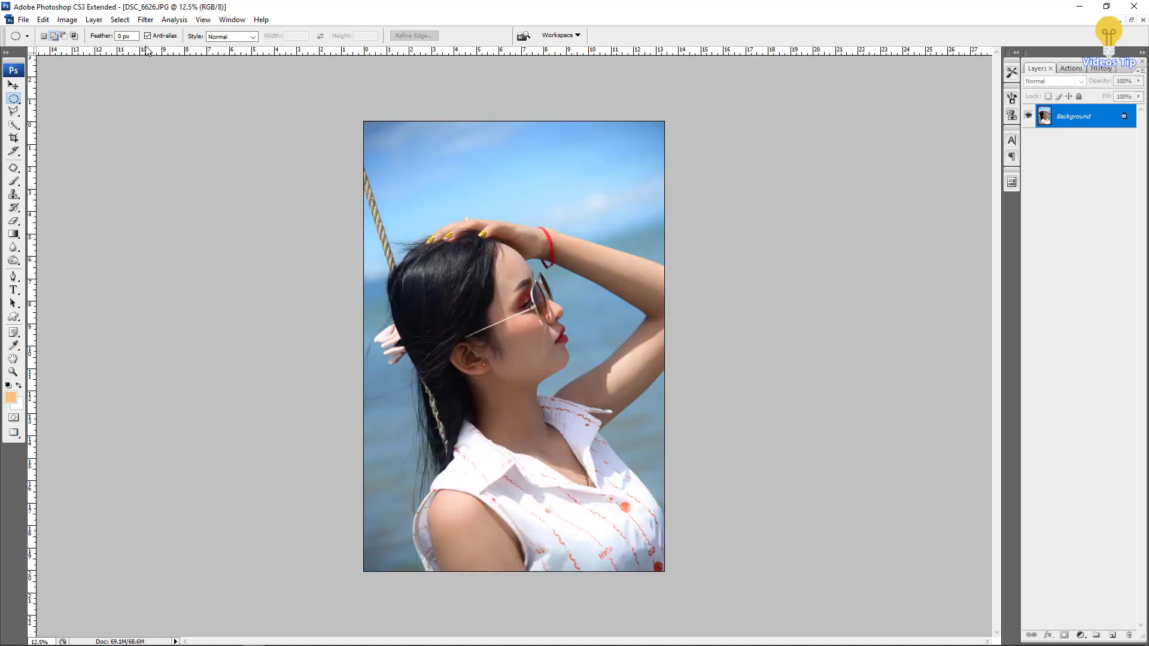
Look through the installed third-party filter plug-ins, including the Imagenomic and Neat Image groups
left_click(146, 20)
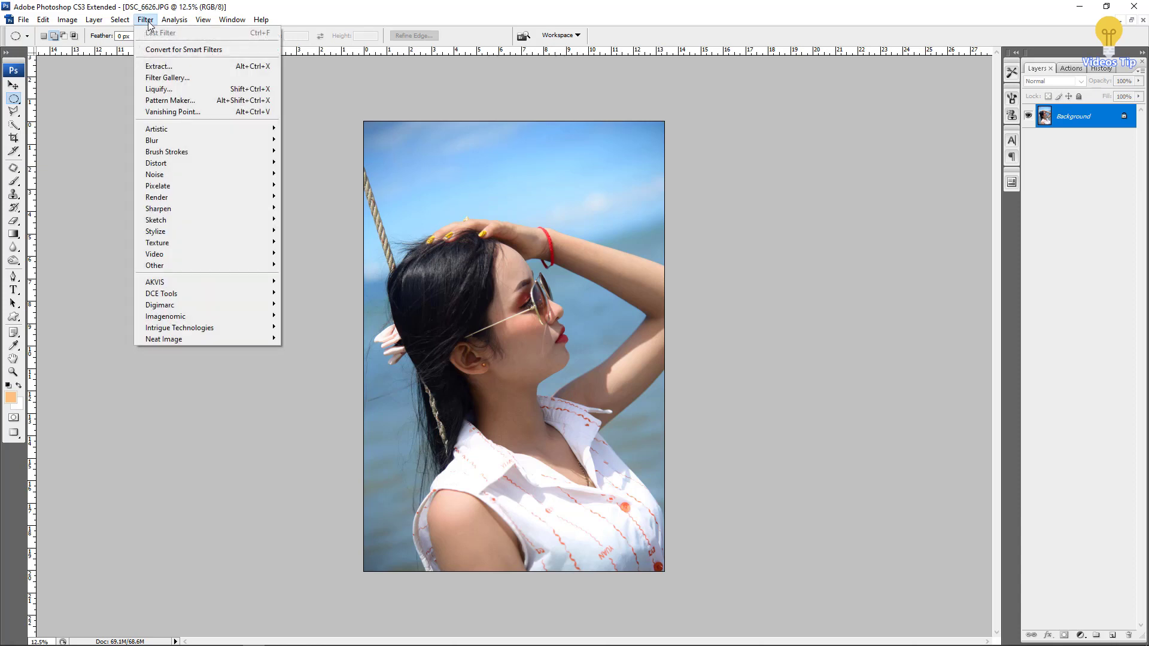
mouse_move(247, 317)
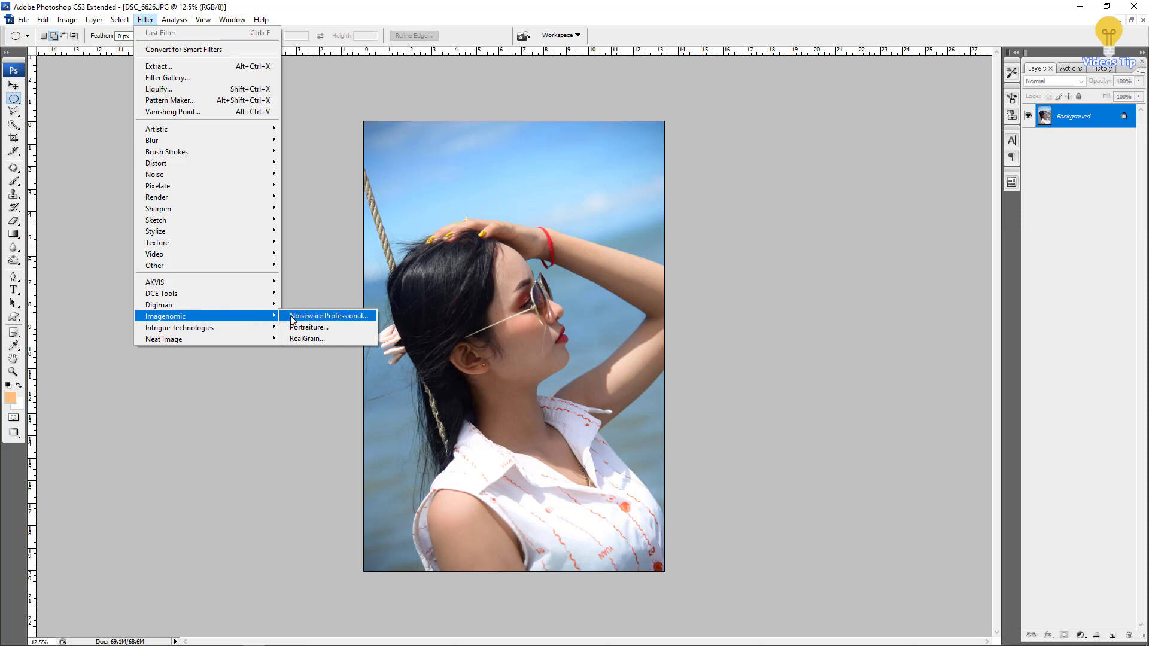
mouse_move(256, 342)
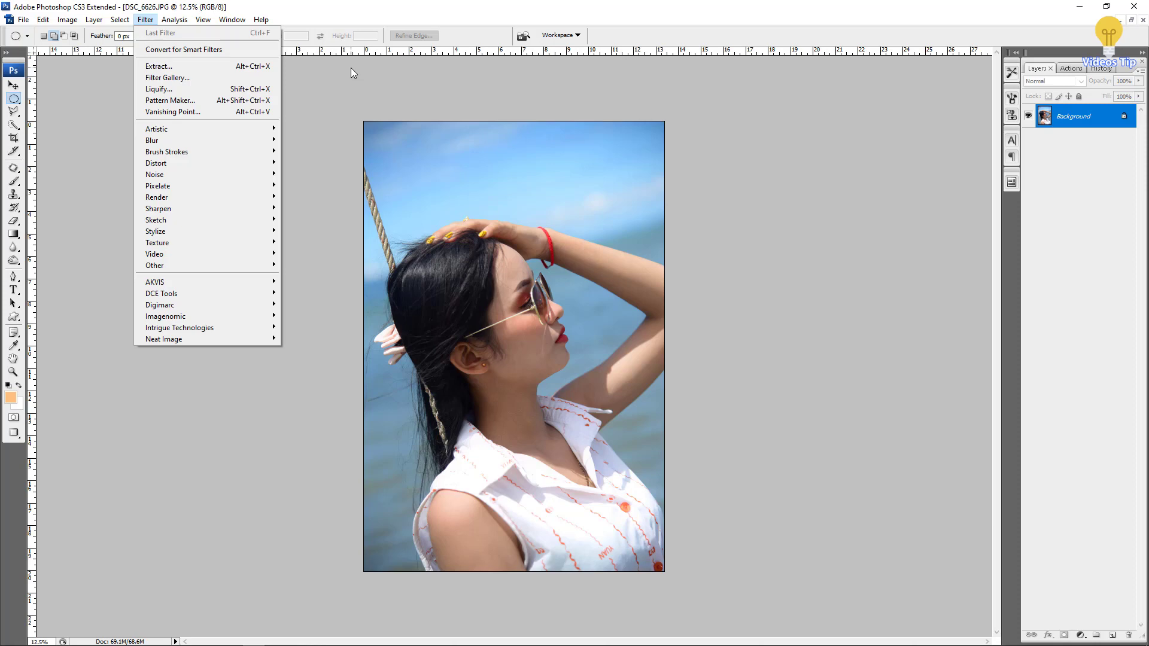
left_click(485, 70)
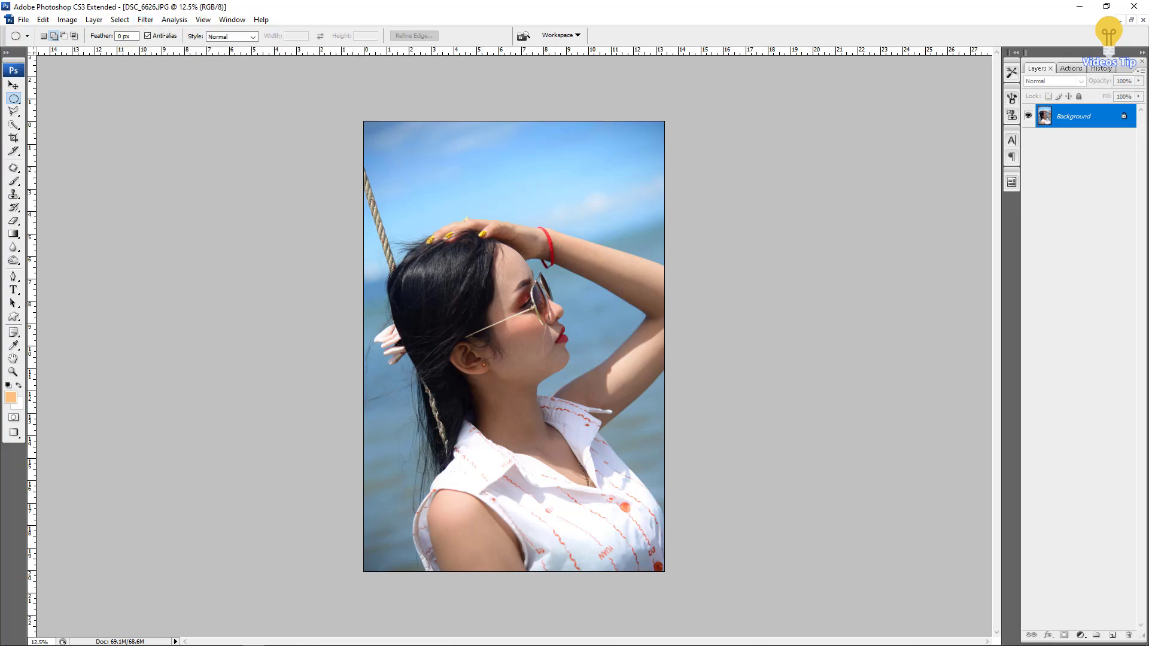
Close Photoshop CS3 and return to the desktop
left_click(1133, 6)
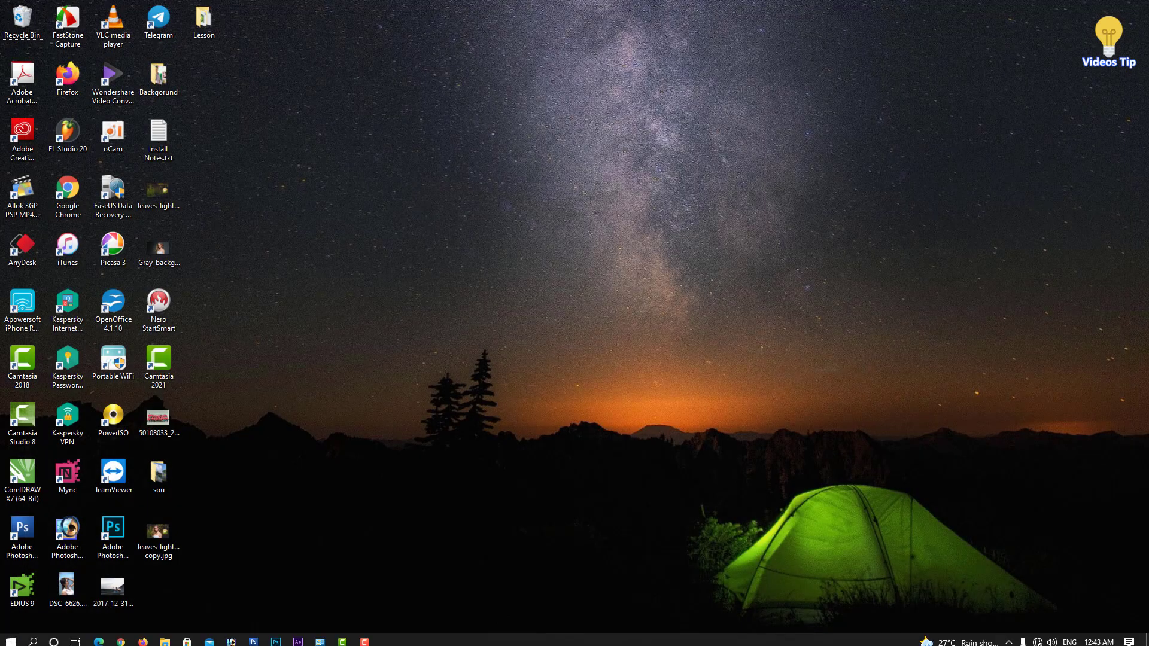
Launch Adobe Photoshop 2021 from the list of installed programs
left_click(10, 638)
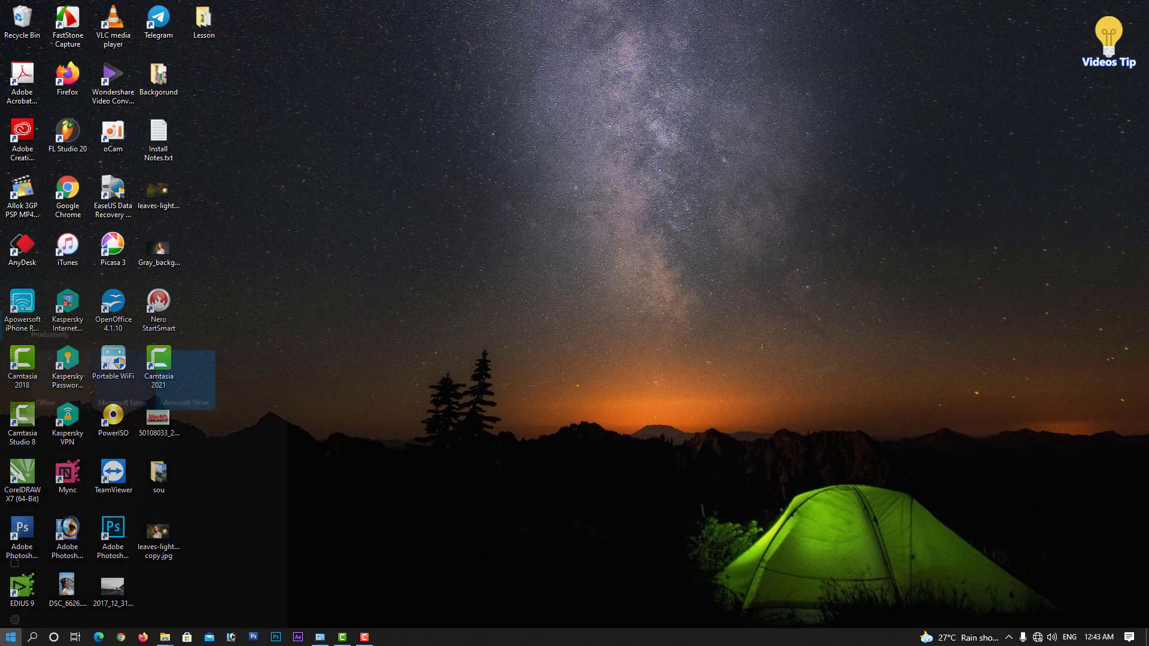
left_click(15, 327)
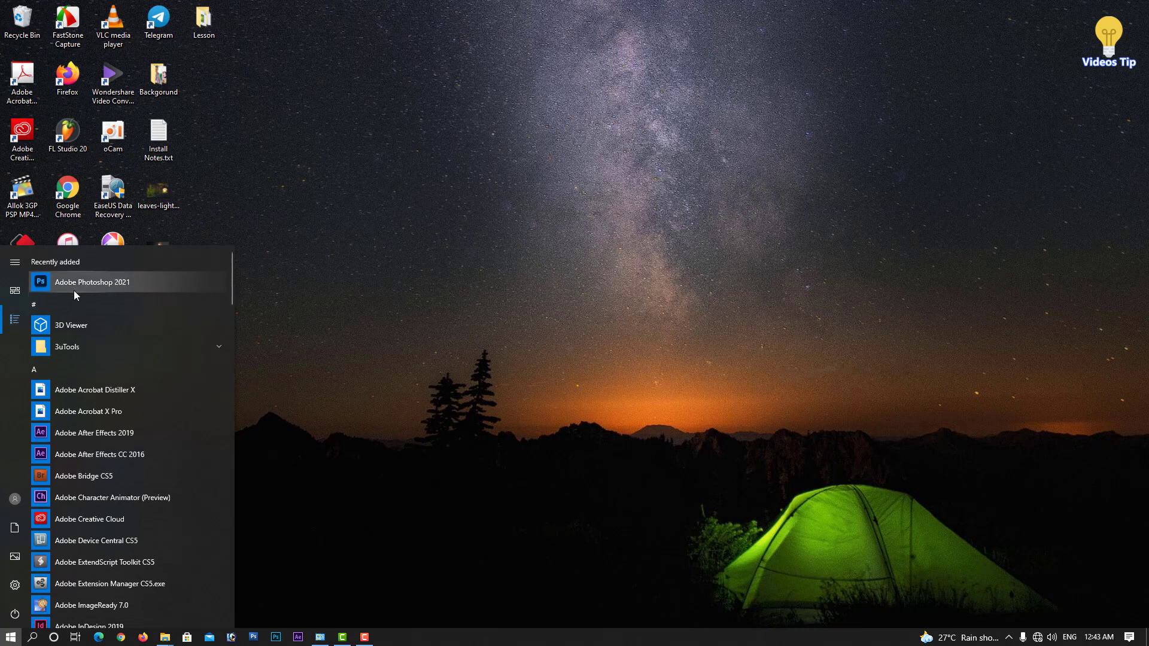
left_click(125, 286)
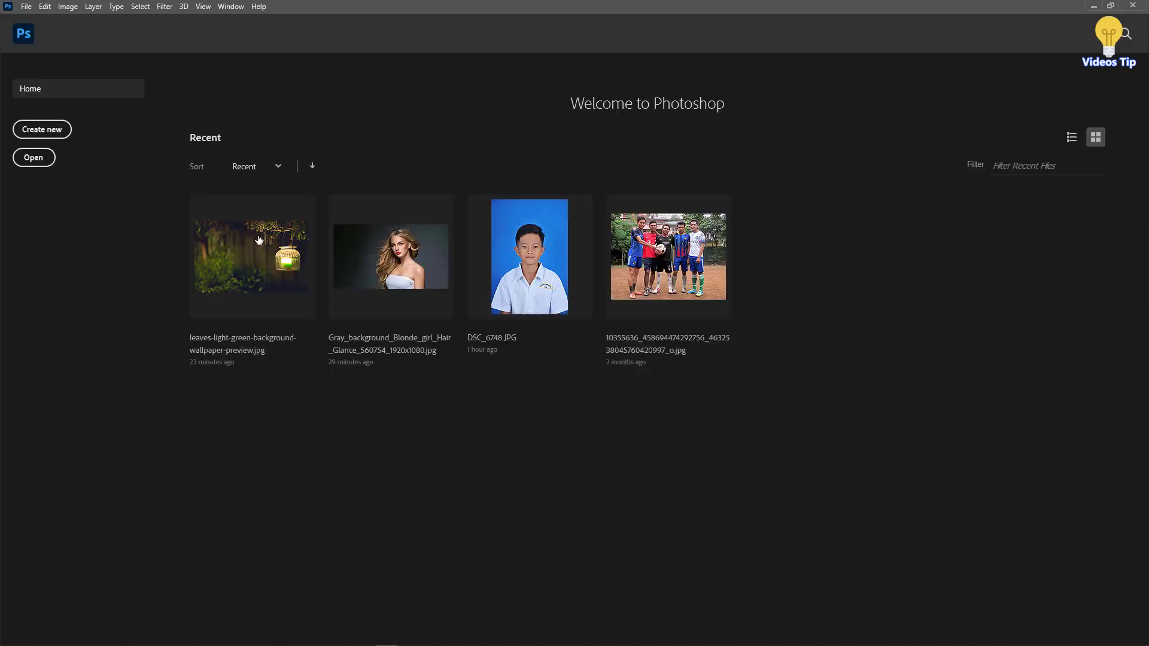
Open the portrait DSC_6626.JPG from the Desktop folder
left_click(26, 6)
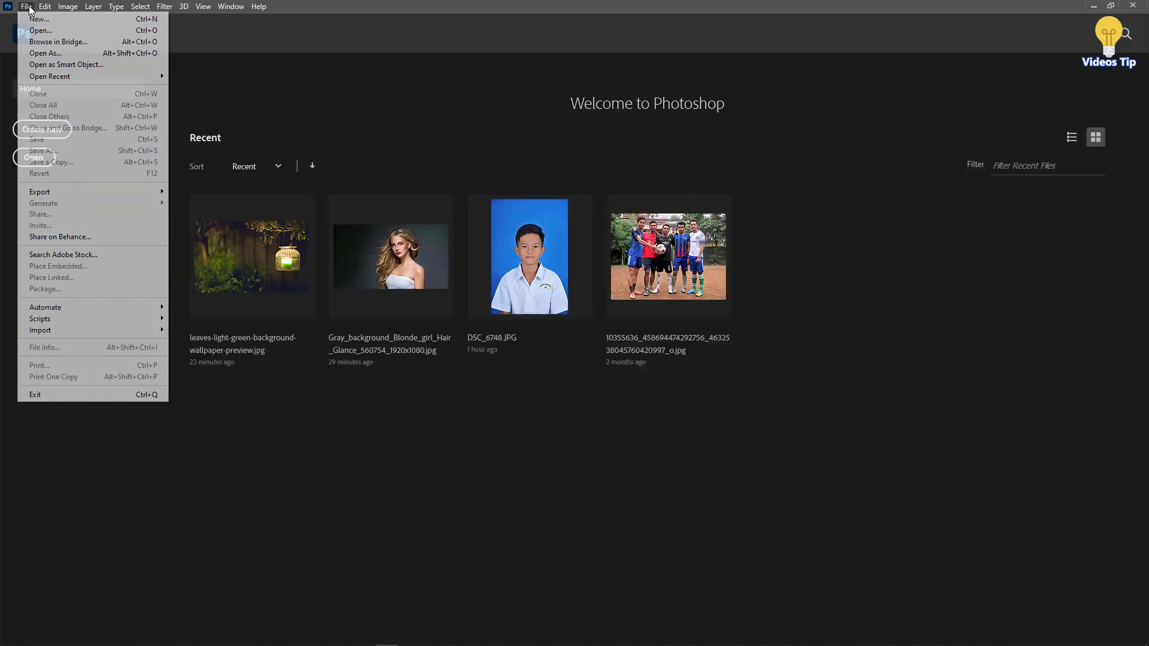
left_click(60, 31)
left_click(543, 248)
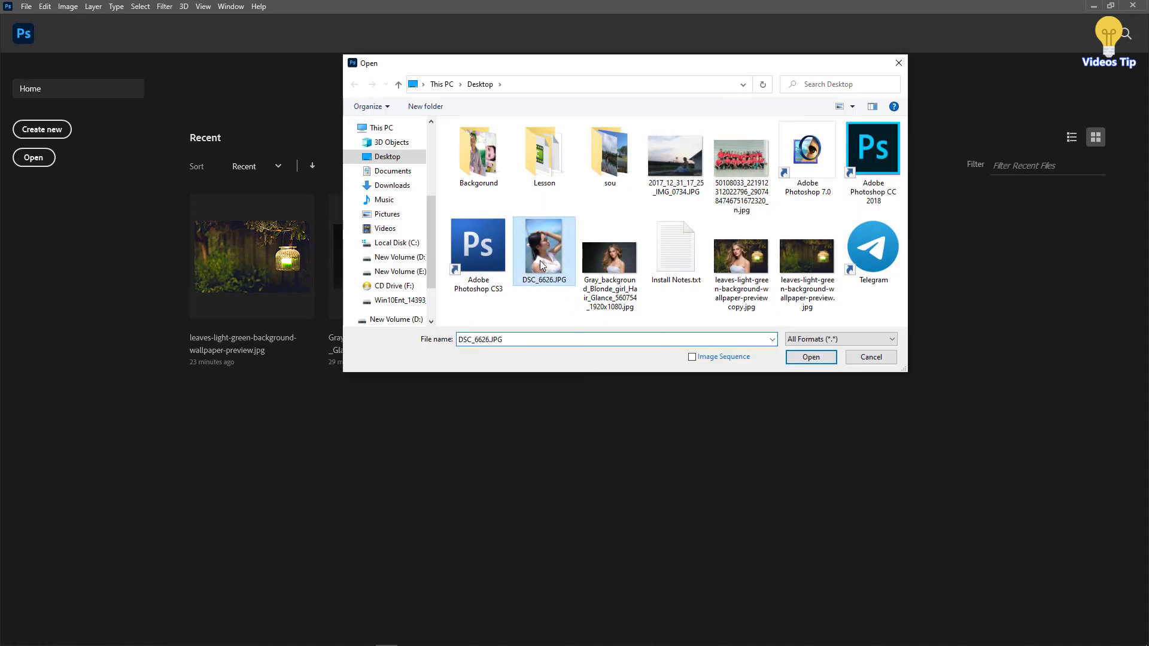
left_click(819, 358)
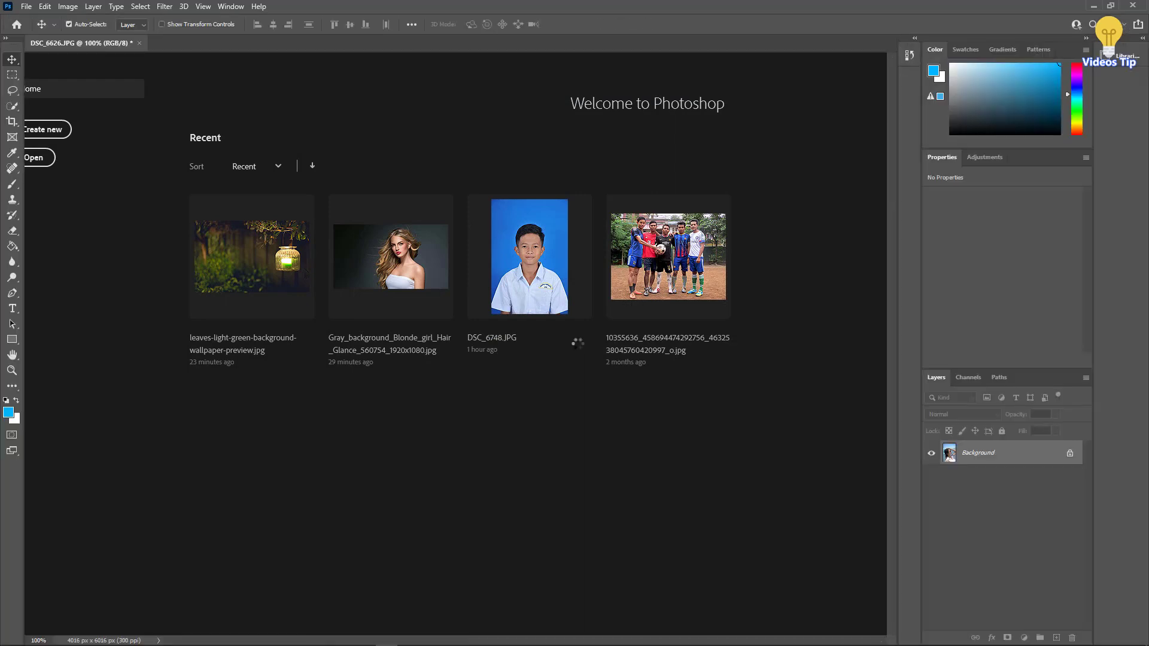
Apply a Selective Color adjustment to the portrait, setting Cyan to +100% for the Cyans range, and compare before and after
scroll(464, 329, "down", 2)
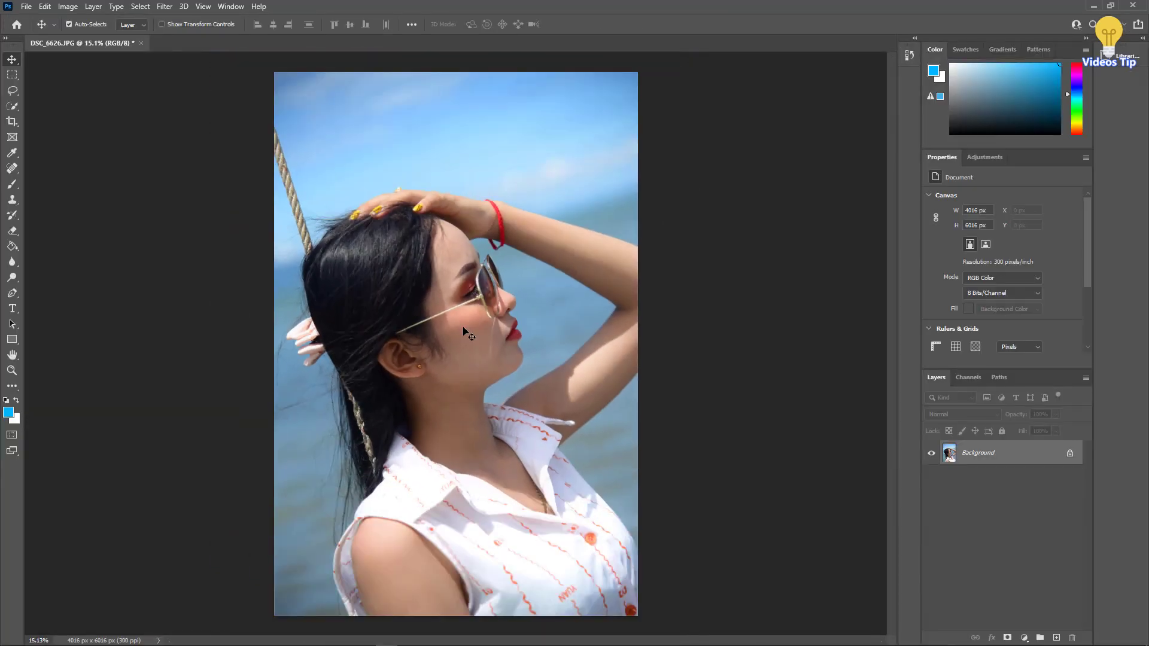
scroll(496, 330, "up", 1)
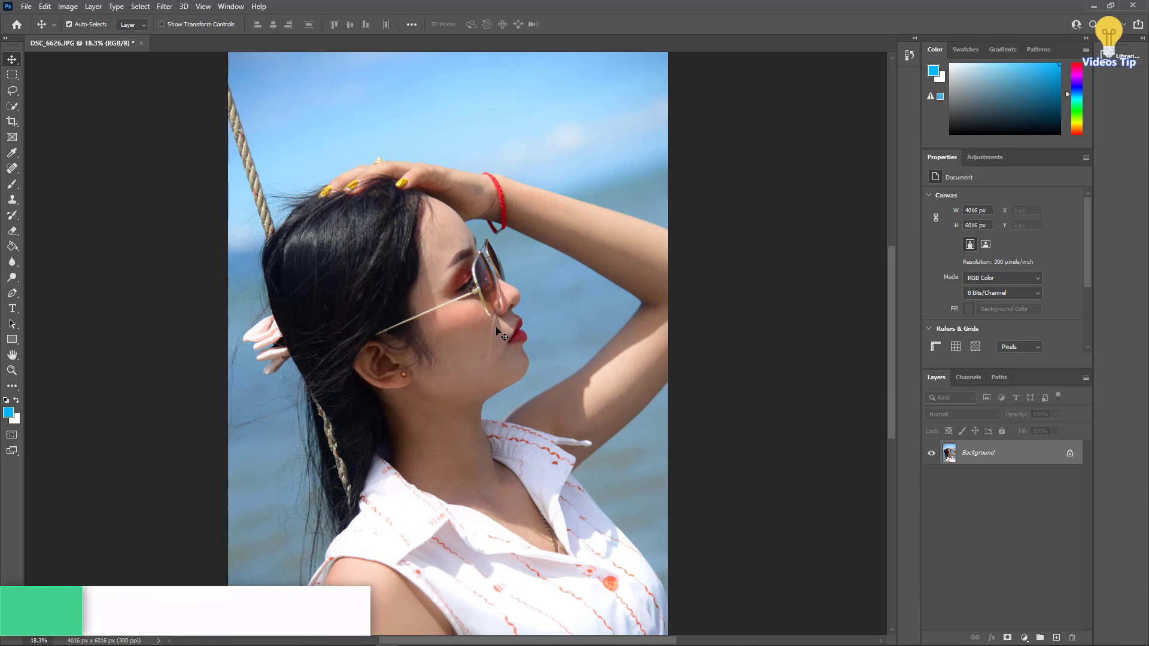
key("alt+i")
key("a")
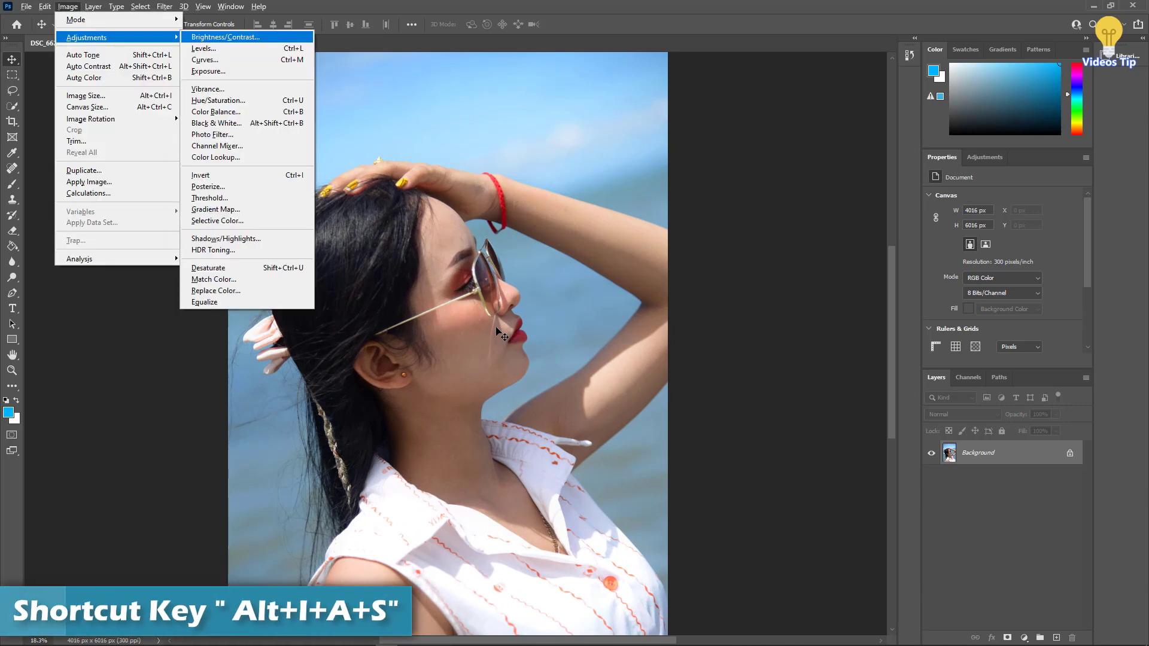
key("s")
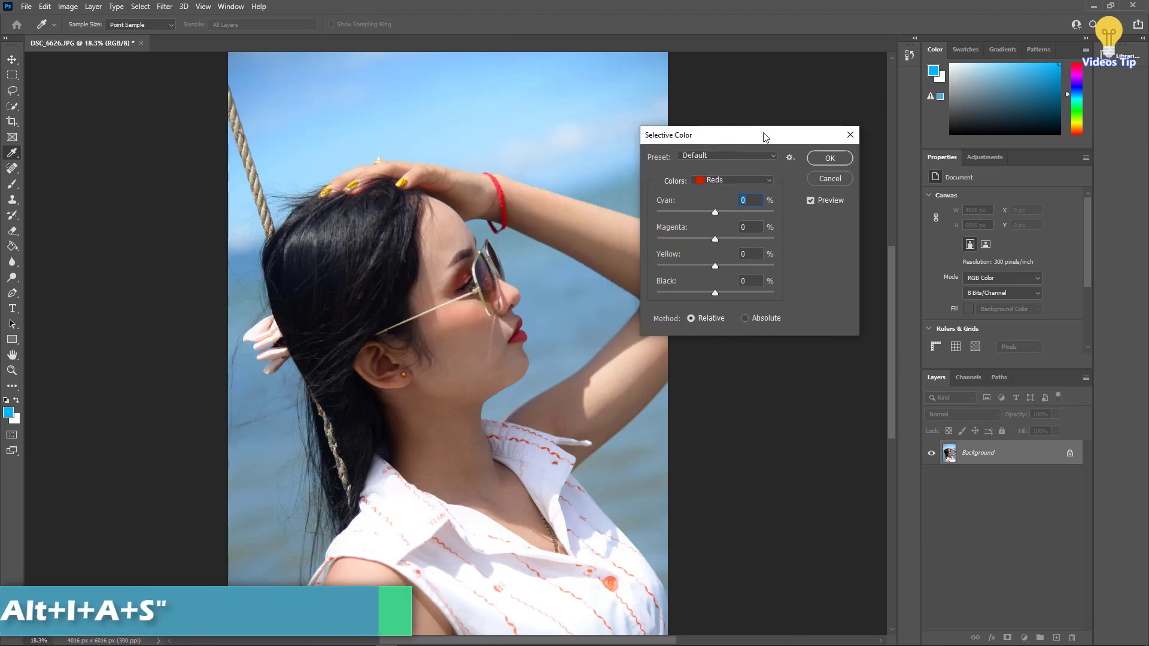
left_click_drag(747, 135, 816, 136)
left_click(799, 179)
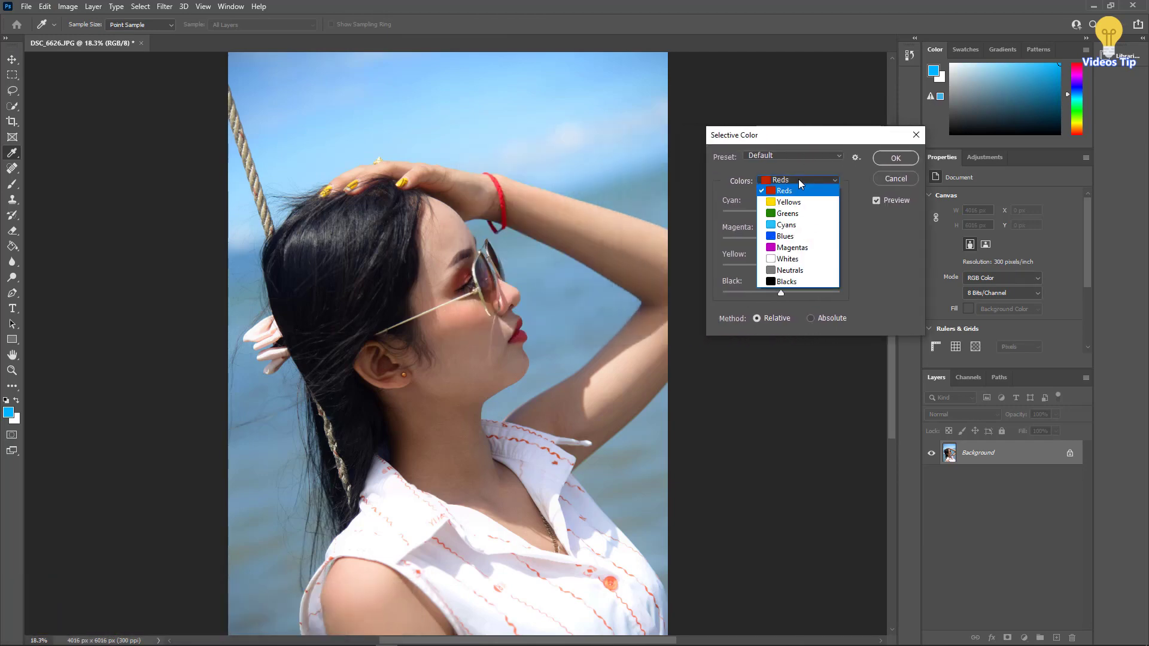
left_click(787, 225)
left_click_drag(781, 213, 851, 212)
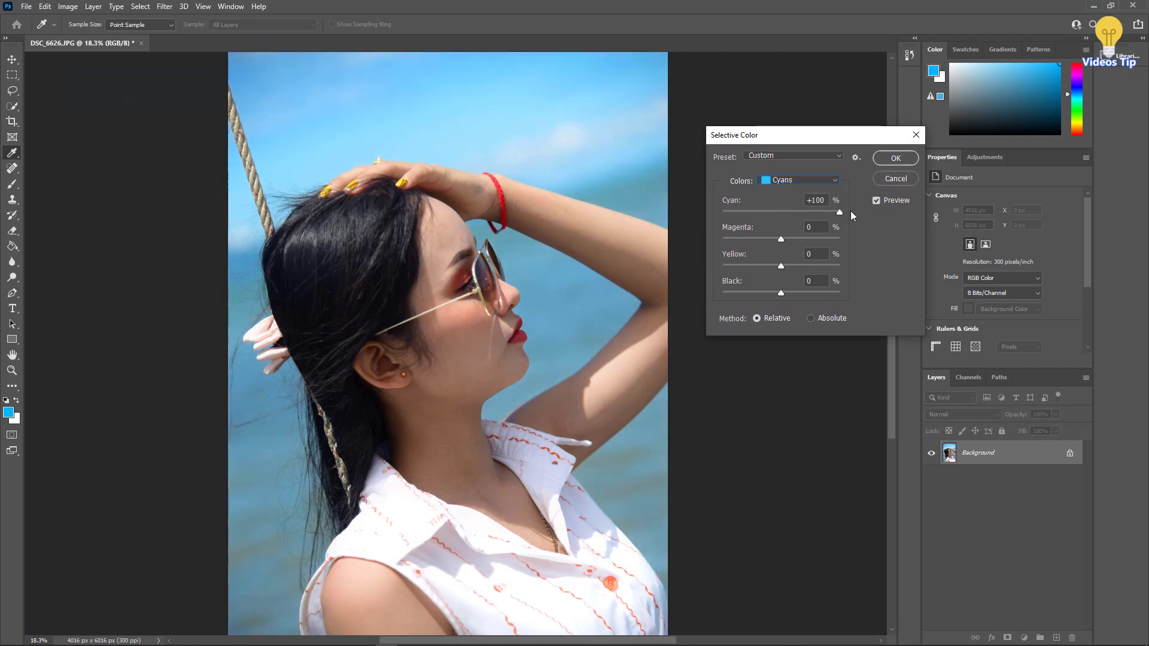
left_click(892, 199)
left_click(892, 198)
left_click(896, 159)
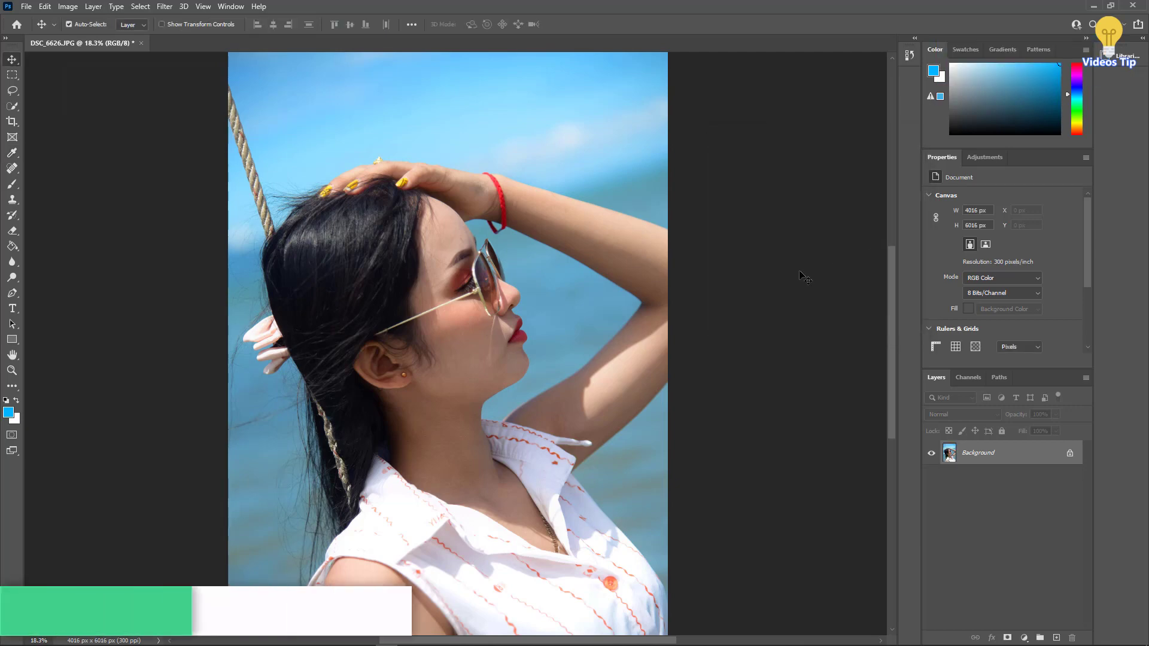
Apply Hue/Saturation to the Cyans range with Saturation +53, comparing the result with the preview off and on
key("ctrl+u")
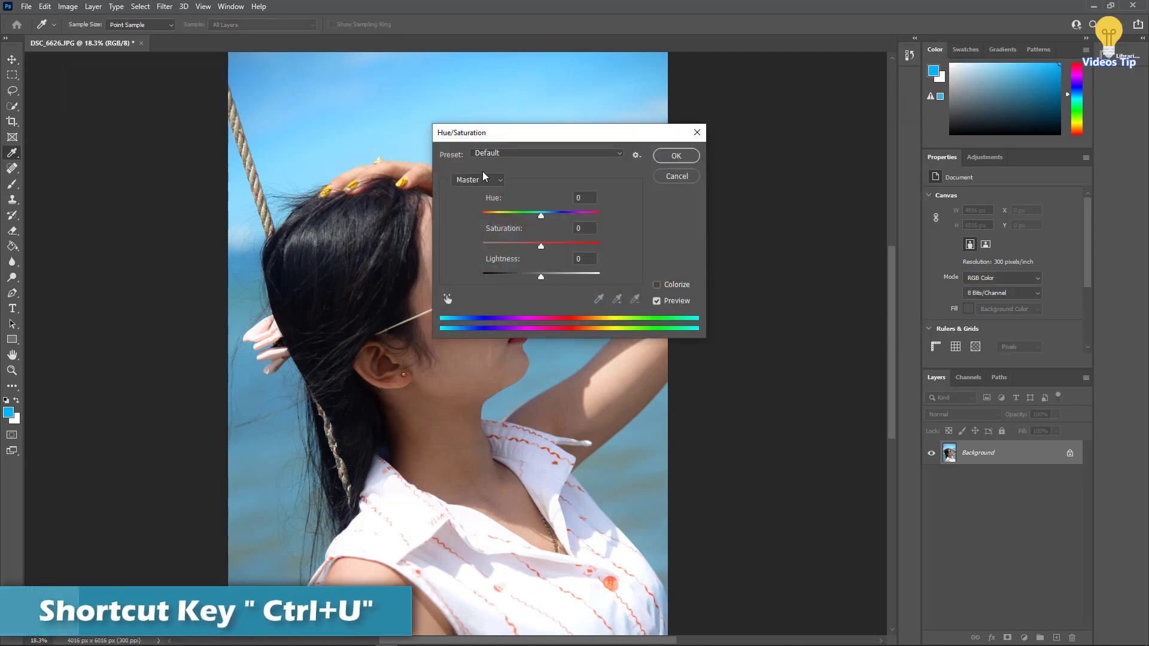
left_click(507, 155)
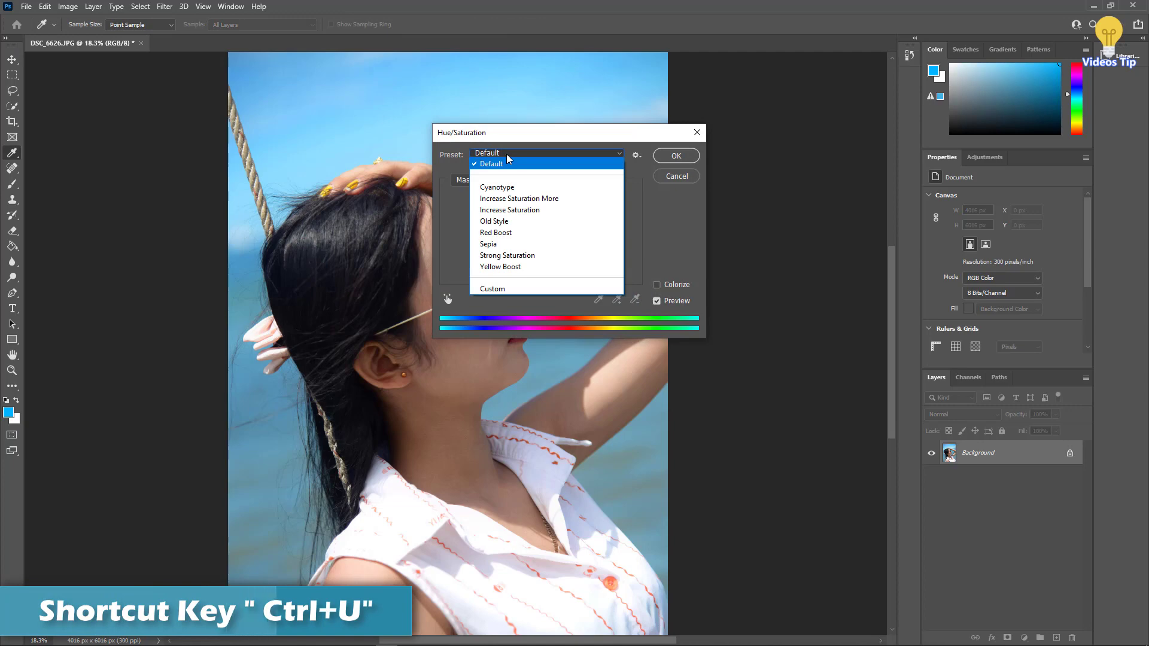
left_click(507, 155)
left_click(476, 181)
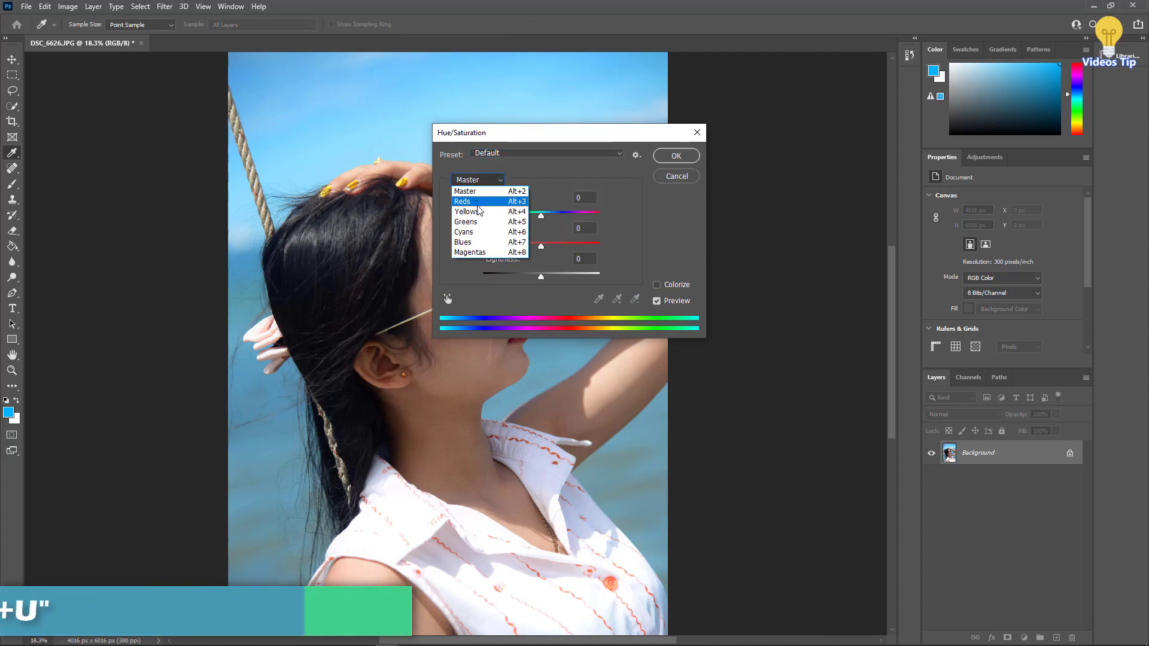
left_click(477, 233)
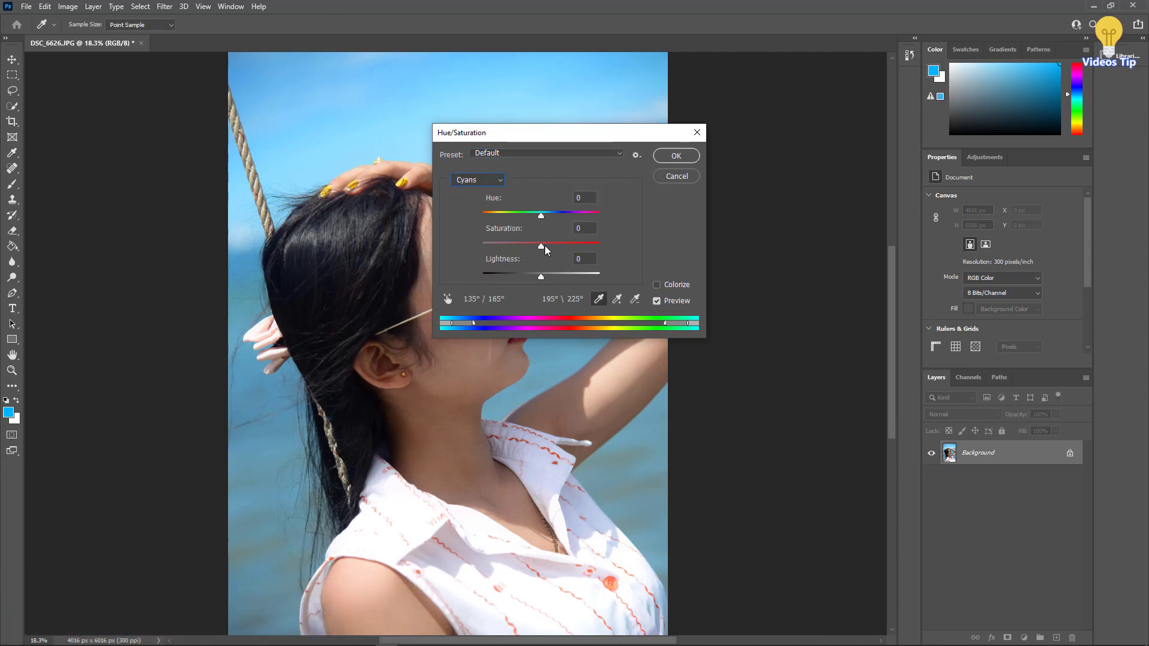
left_click_drag(543, 245, 574, 242)
left_click_drag(588, 141, 792, 122)
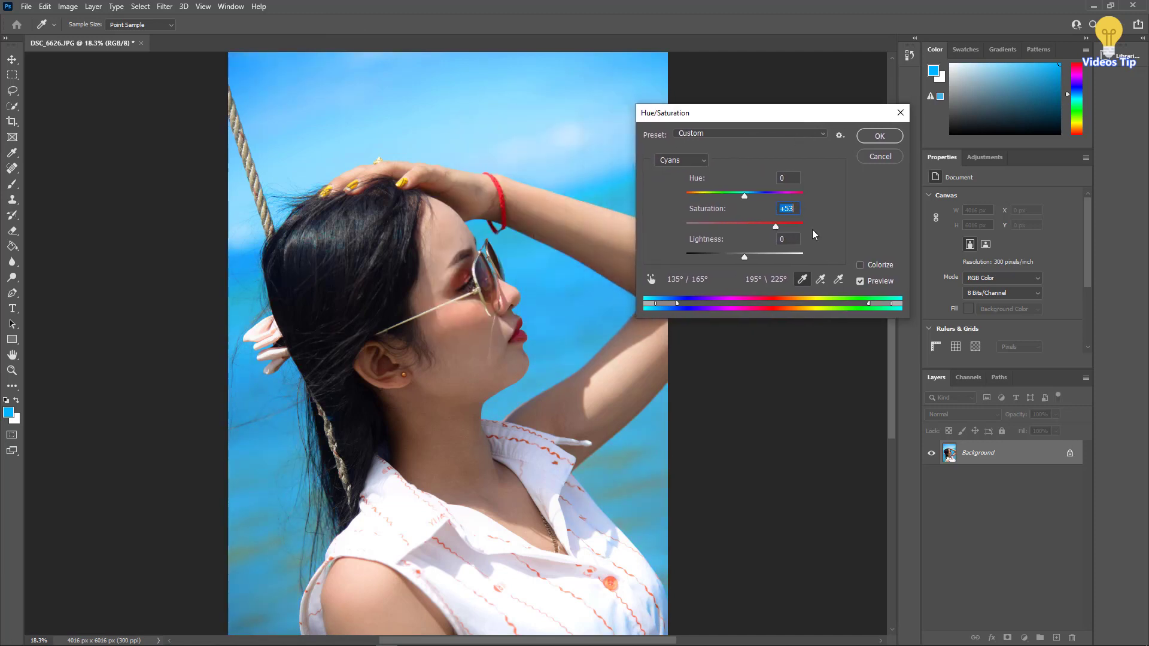
left_click(873, 281)
left_click(872, 281)
key("Return")
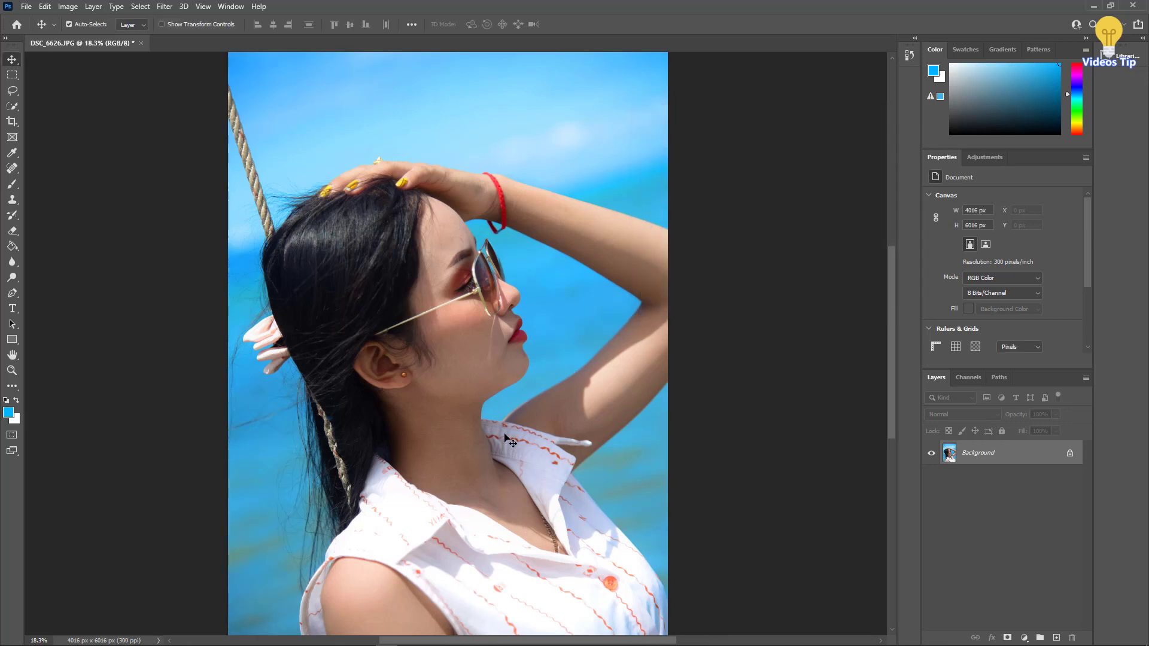
Brighten the whole image with a Curves adjustment, raising the RGB curve from input 184 to output 201
scroll(508, 440, "down", 2)
key("ctrl")
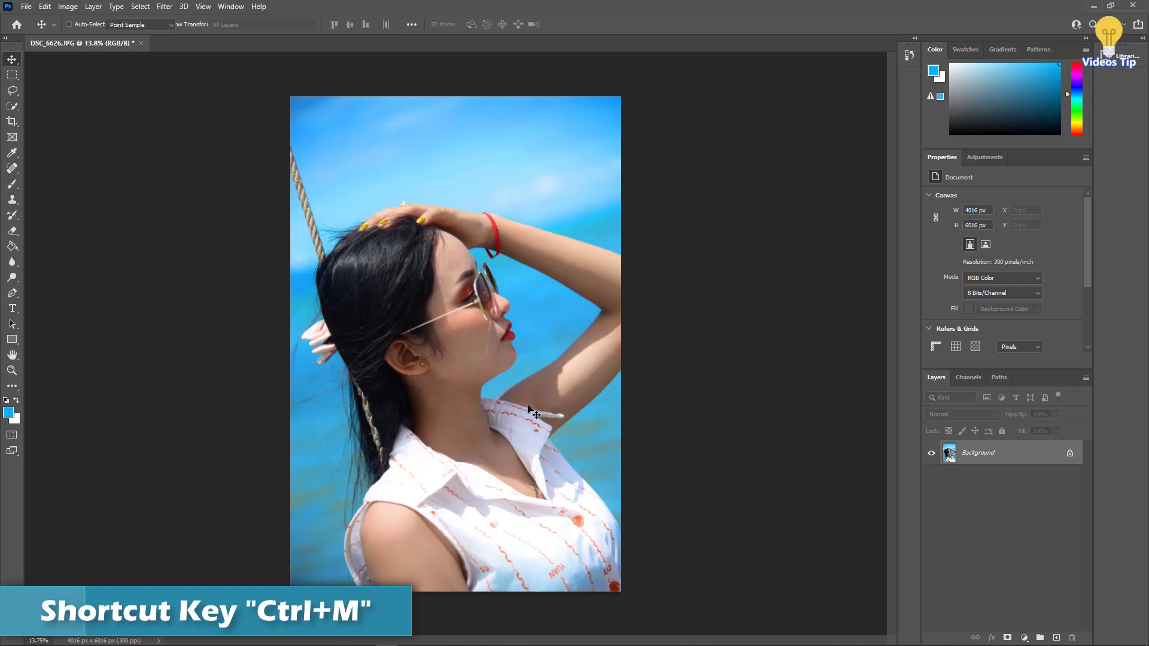
key("ctrl+m")
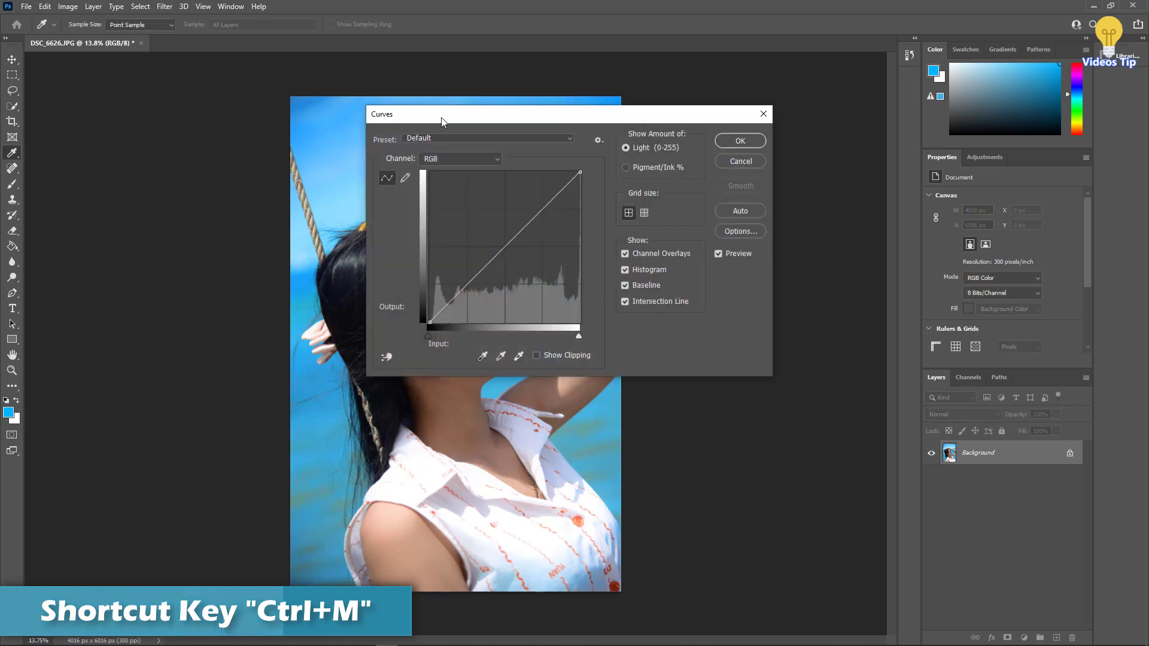
left_click_drag(439, 118, 739, 147)
left_click(837, 232)
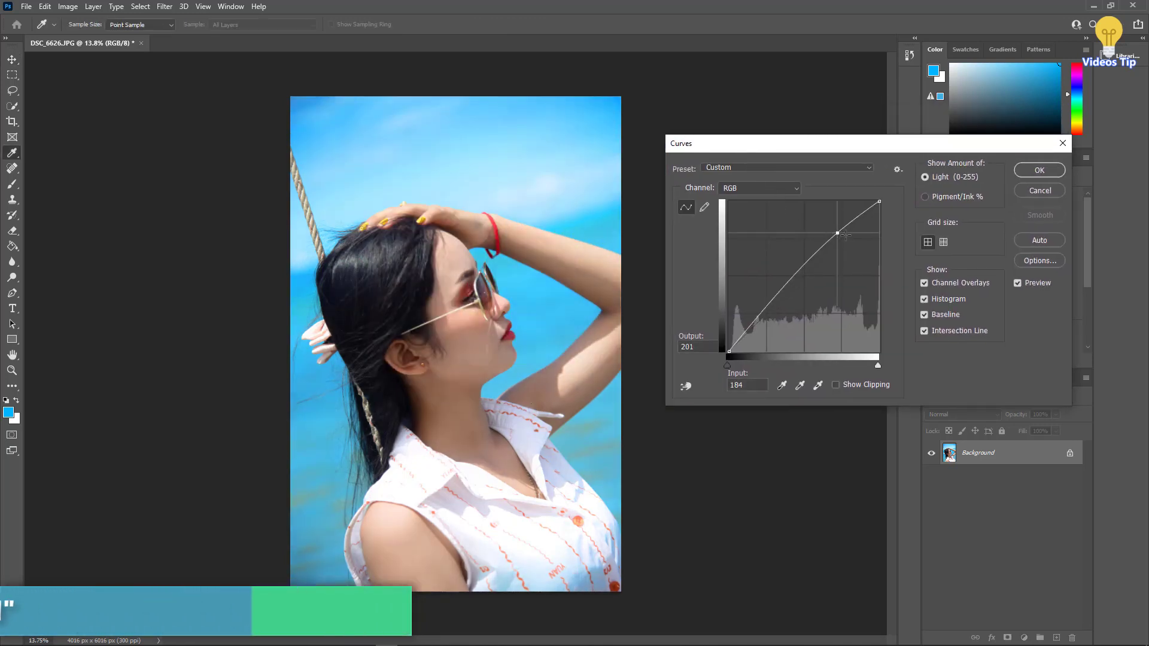
left_click(1039, 170)
Apply a Levels adjustment with RGB input levels of 18, 1.24 and 250, comparing before and after
key("ctrl+l")
left_click_drag(536, 130, 663, 133)
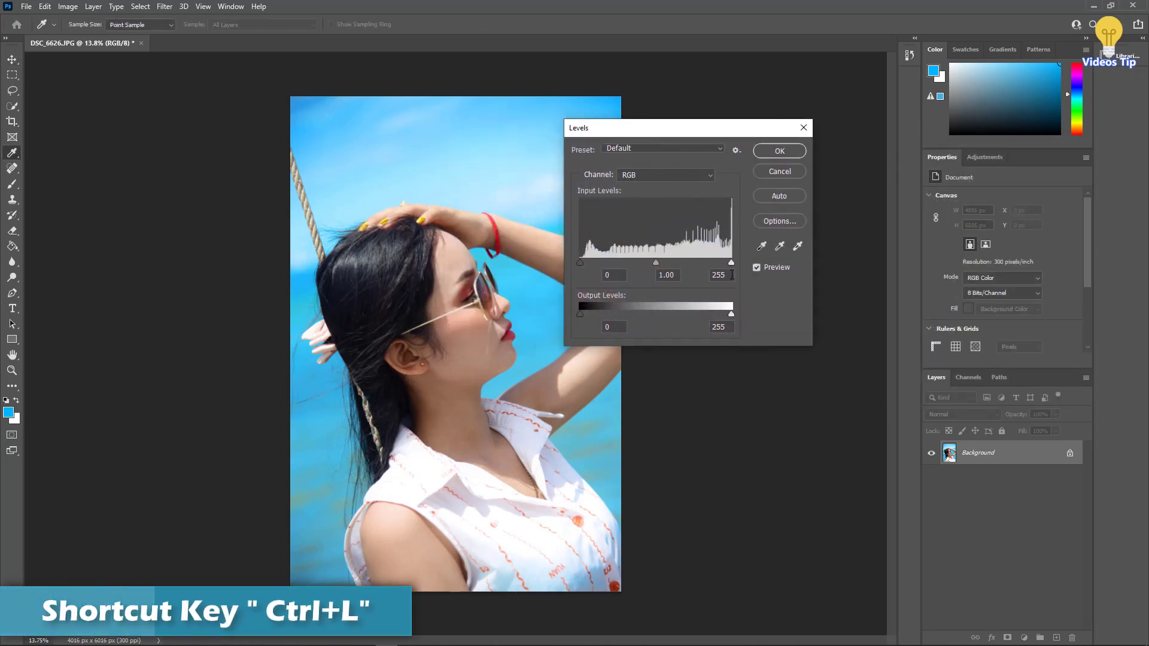
left_click_drag(731, 261, 728, 261)
left_click_drag(656, 262, 591, 263)
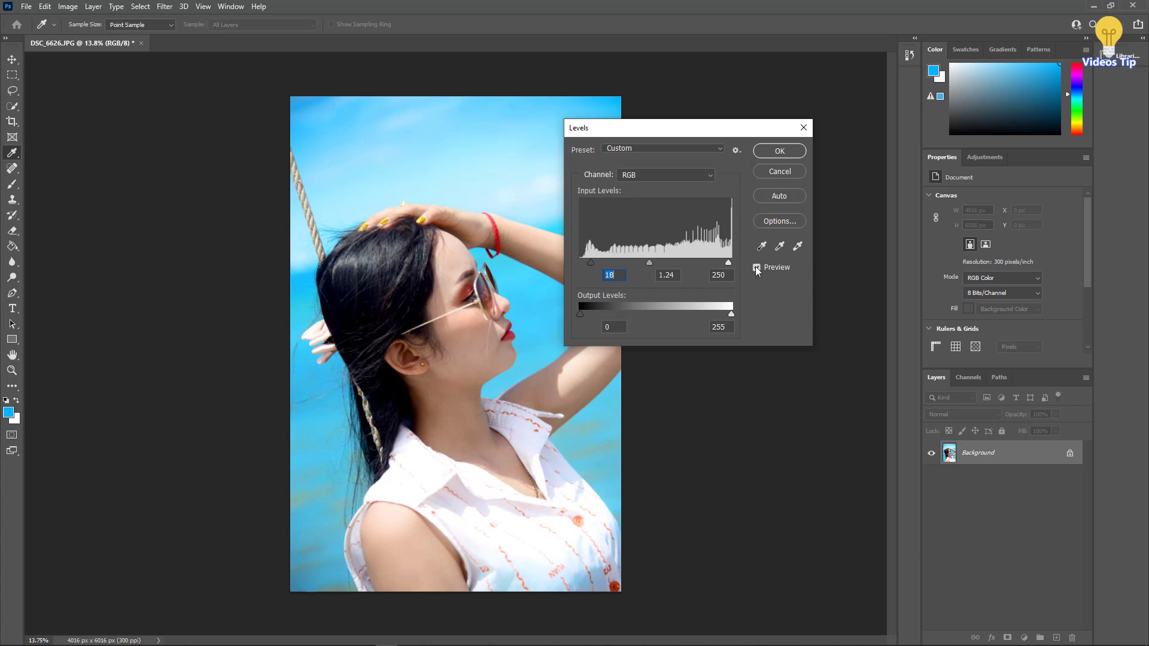
left_click(773, 267)
left_click(774, 267)
left_click(780, 150)
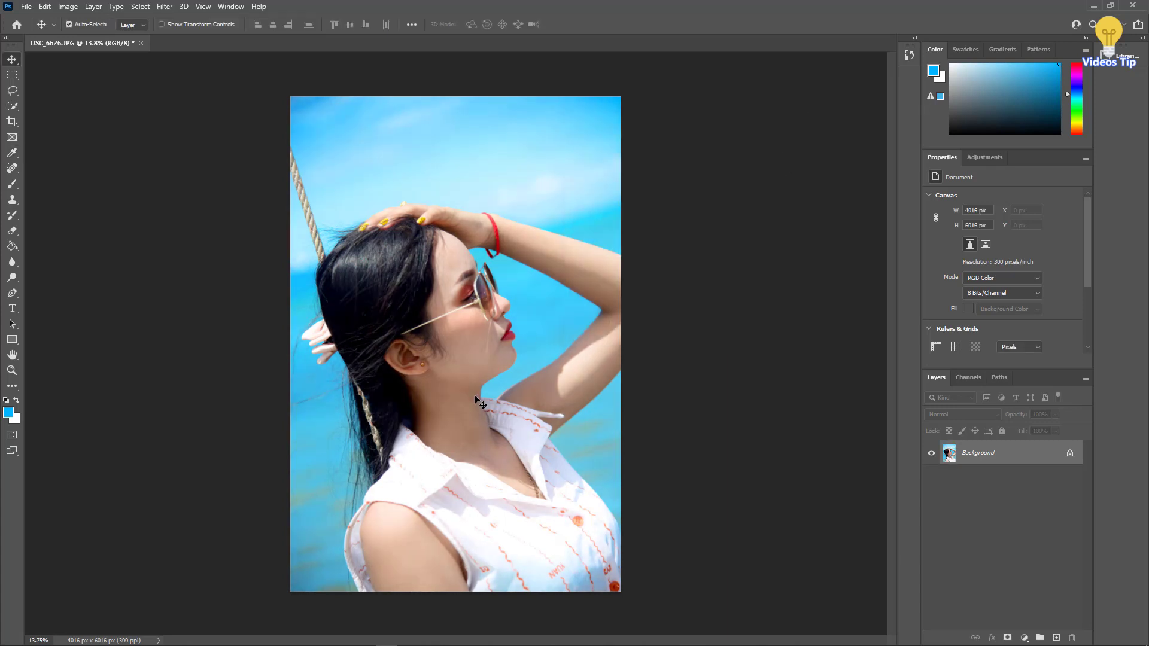
Make an elliptical selection around the woman's face and neck and feather it by 5 pixels
key("m")
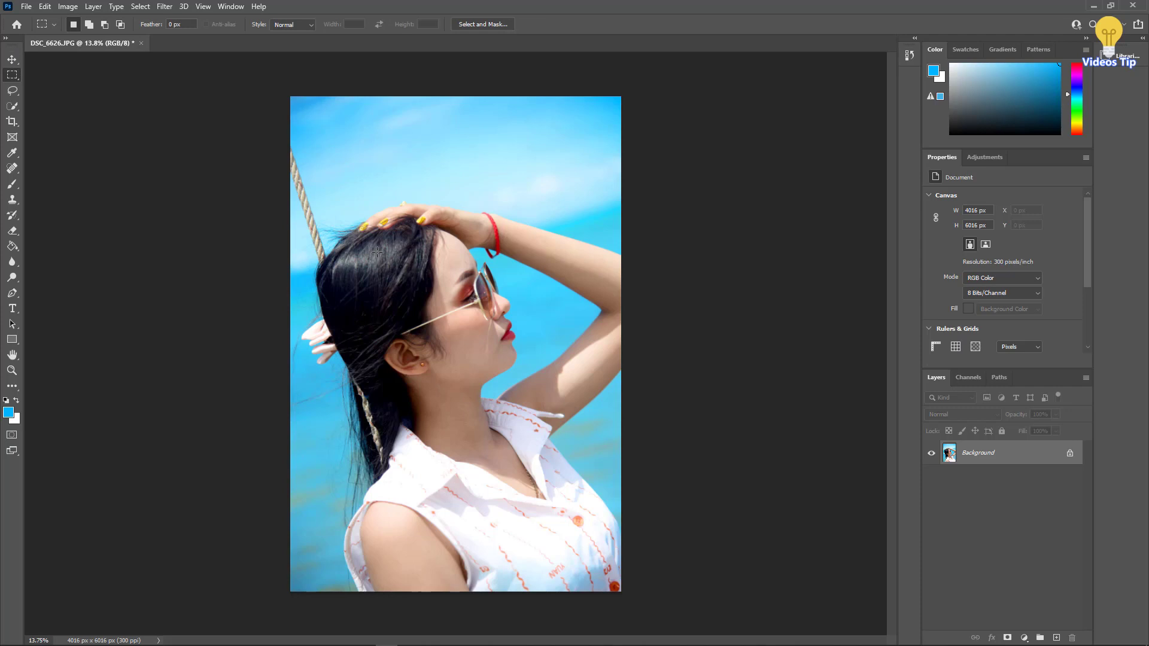
left_click_drag(365, 218, 499, 344)
key("ctrl+d")
key("shift+m")
left_click_drag(344, 210, 558, 444)
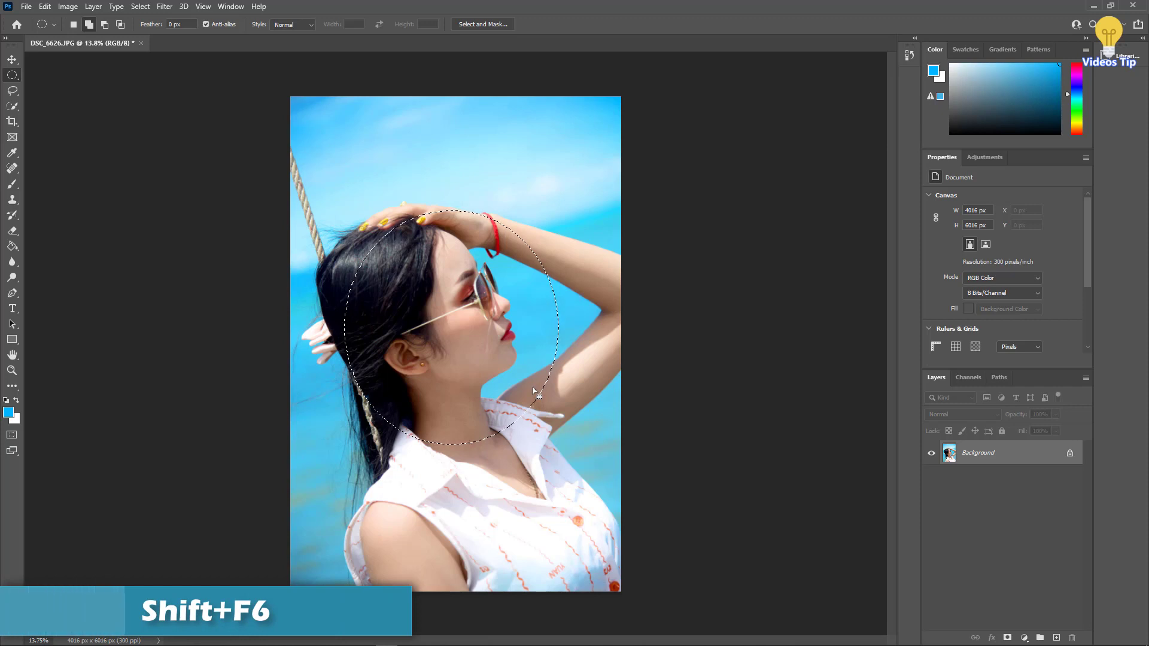
key("shift+F6")
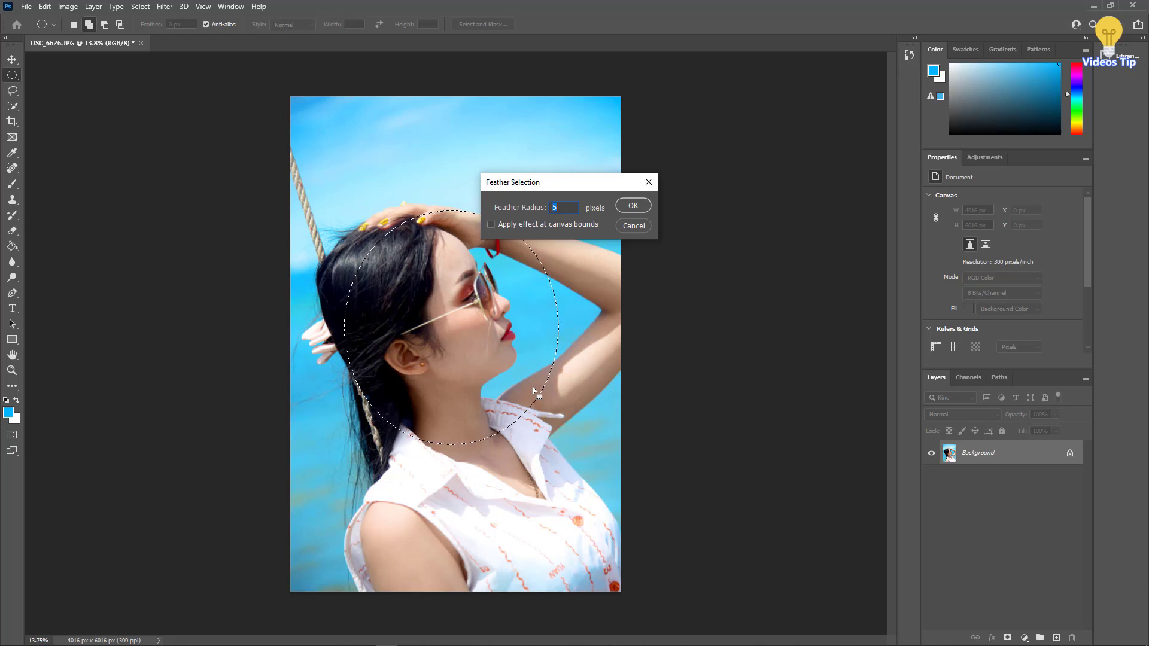
left_click(634, 206)
Apply Color Balance to the selected face's midtones with red +12 and green +14, and clear the selection
key("ctrl+b")
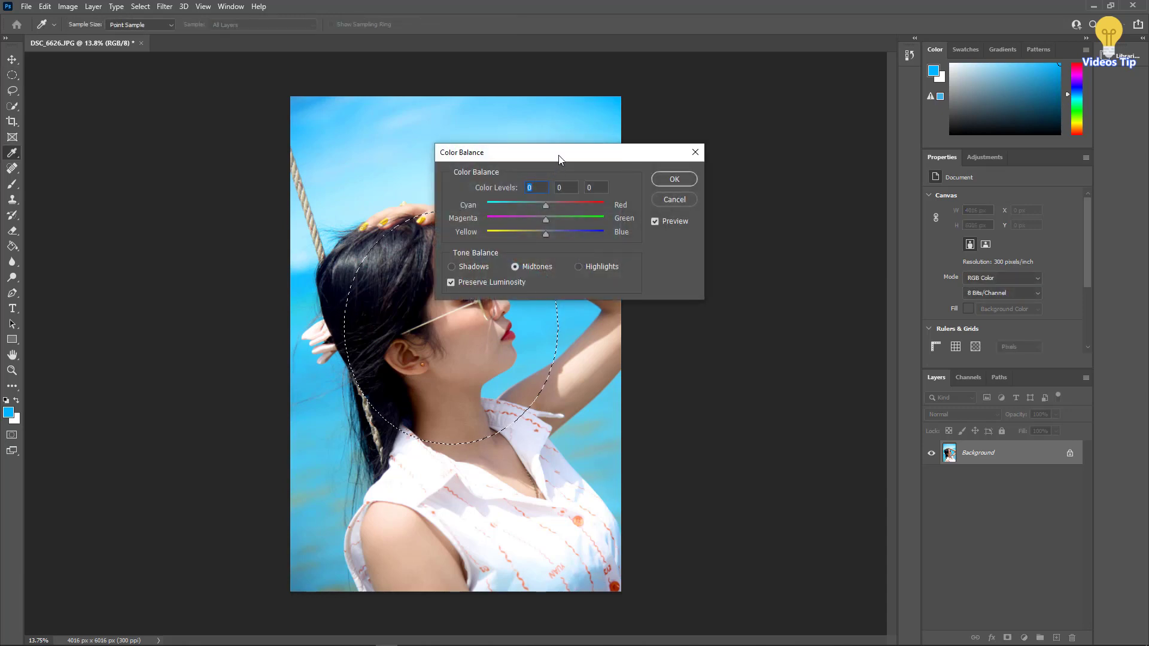
left_click_drag(681, 142, 682, 142)
mouse_move(668, 209)
left_mouse_down()
mouse_move(681, 207)
mouse_move(675, 195)
left_mouse_up()
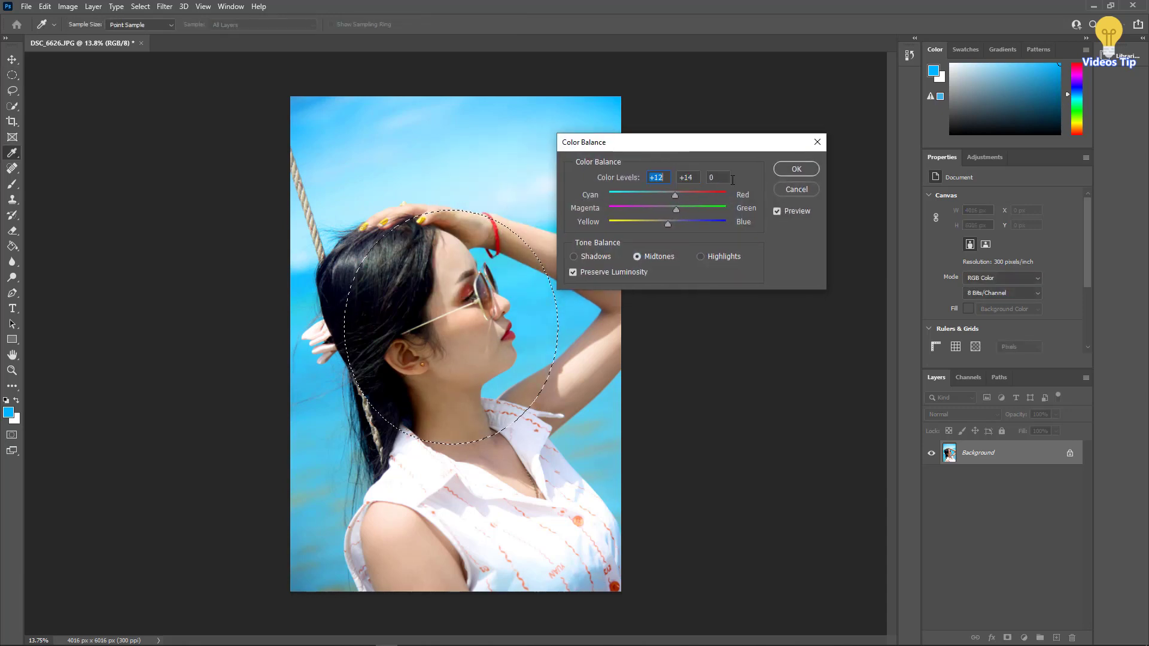
left_click(796, 170)
key("ctrl+d")
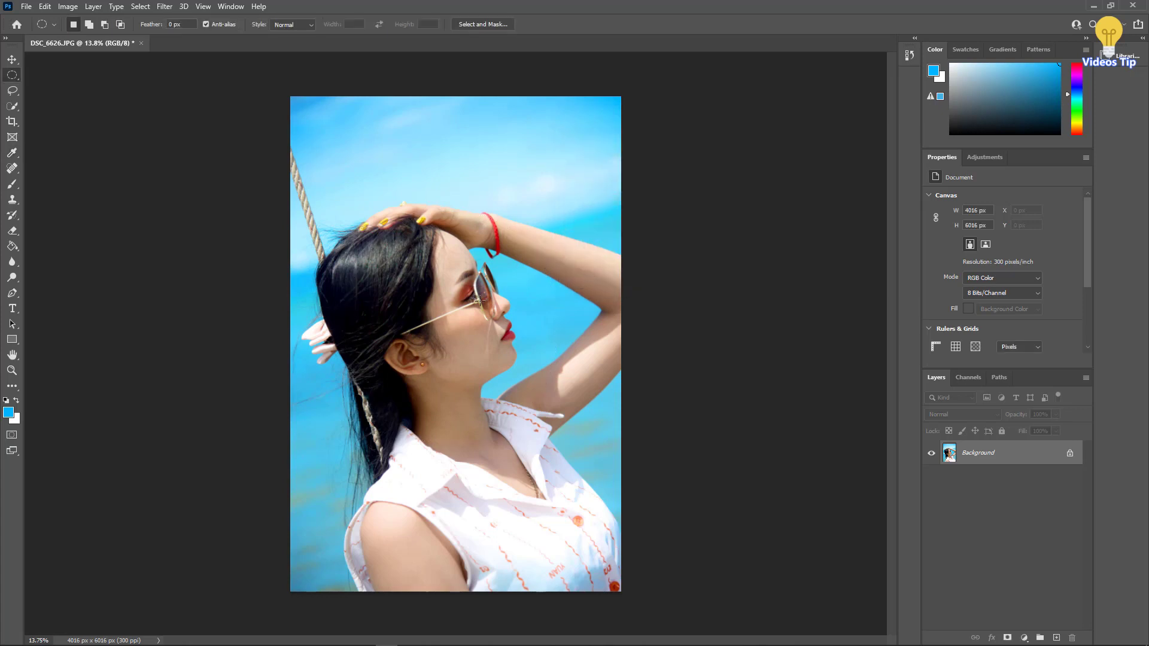
Look through the available filters, including the Stylize and Other groups, for third-party plug-ins
left_click(165, 9)
mouse_move(284, 267)
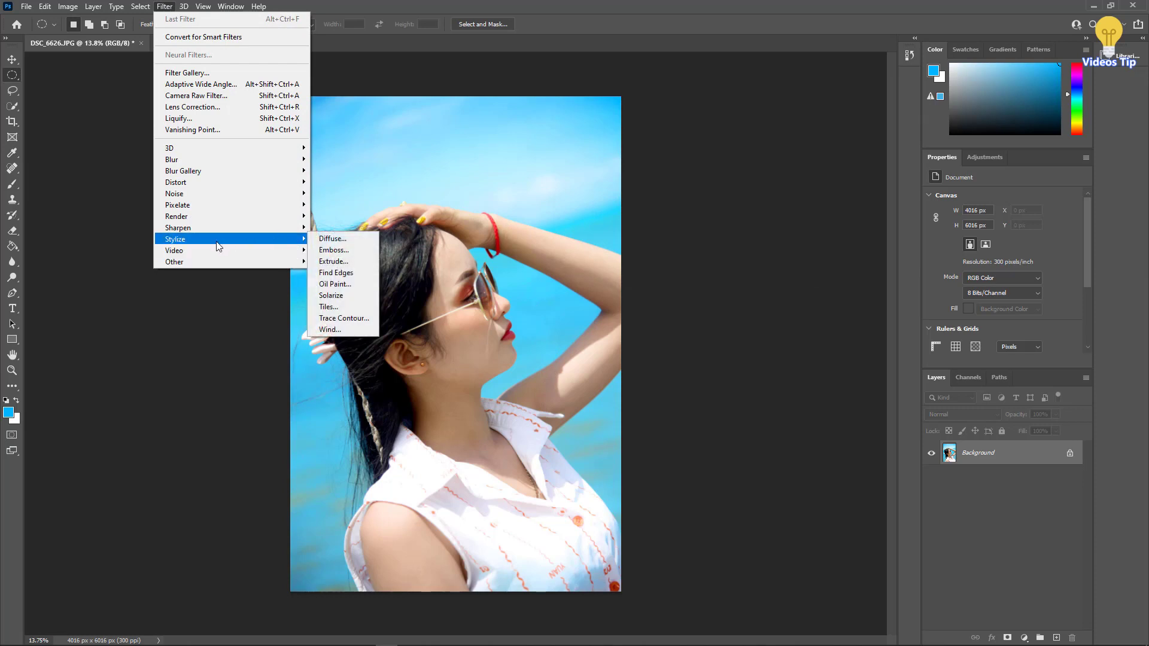
mouse_move(193, 262)
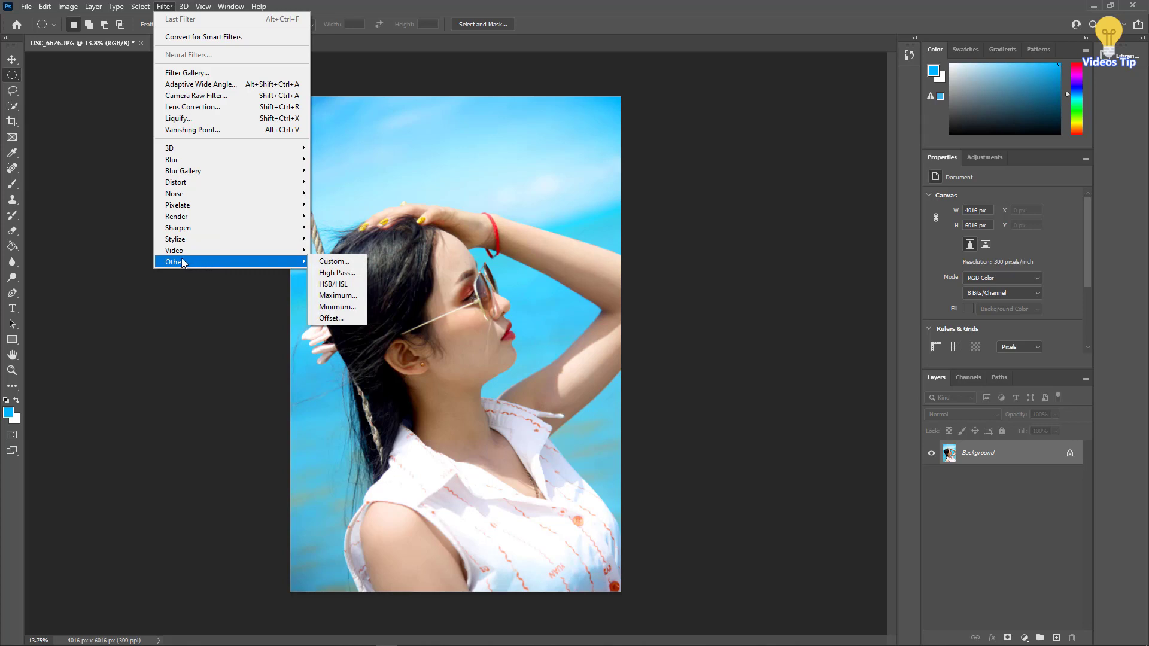
left_click(604, 49)
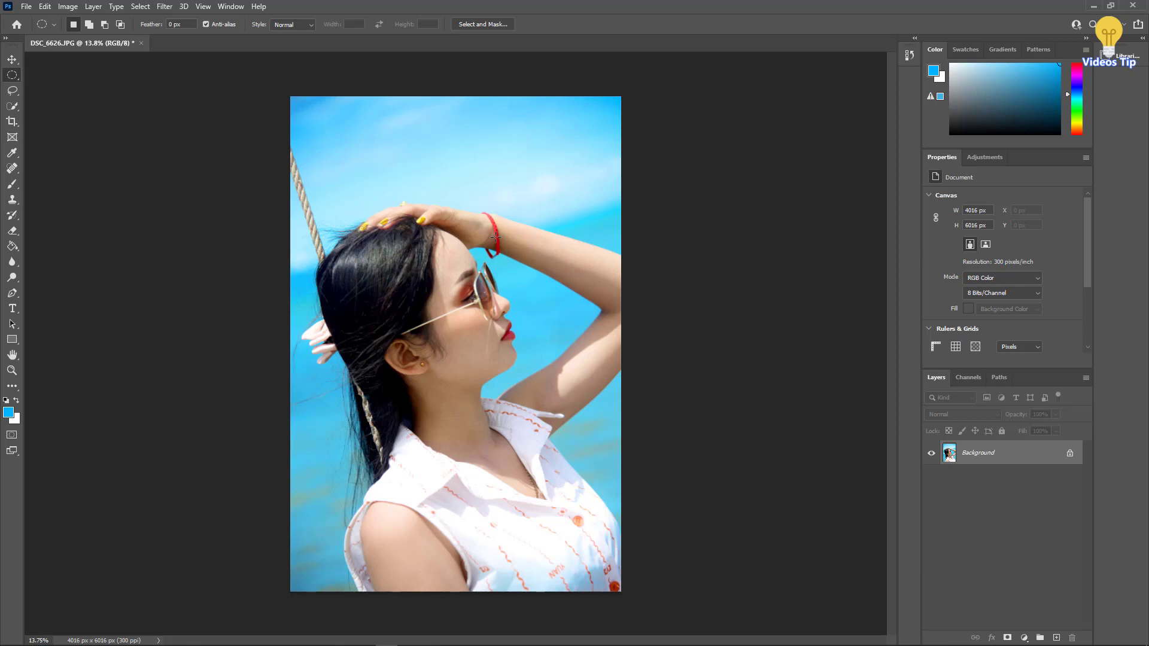